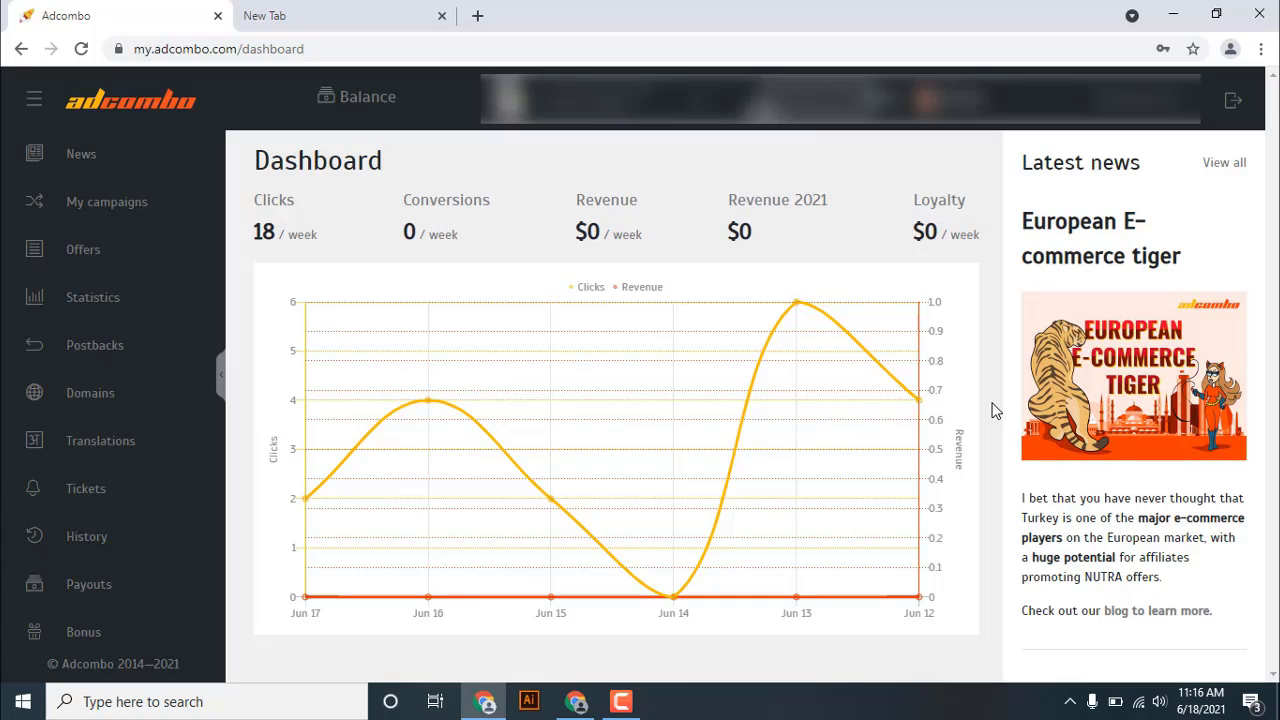
View the payout history of the Adcombo account, and return to the dashboard.
{"action": "scroll", "coordinate": [100, 491], "scroll_direction": "down", "scroll_amount": 2}
{"action": "left_click", "coordinate": [100, 491]}
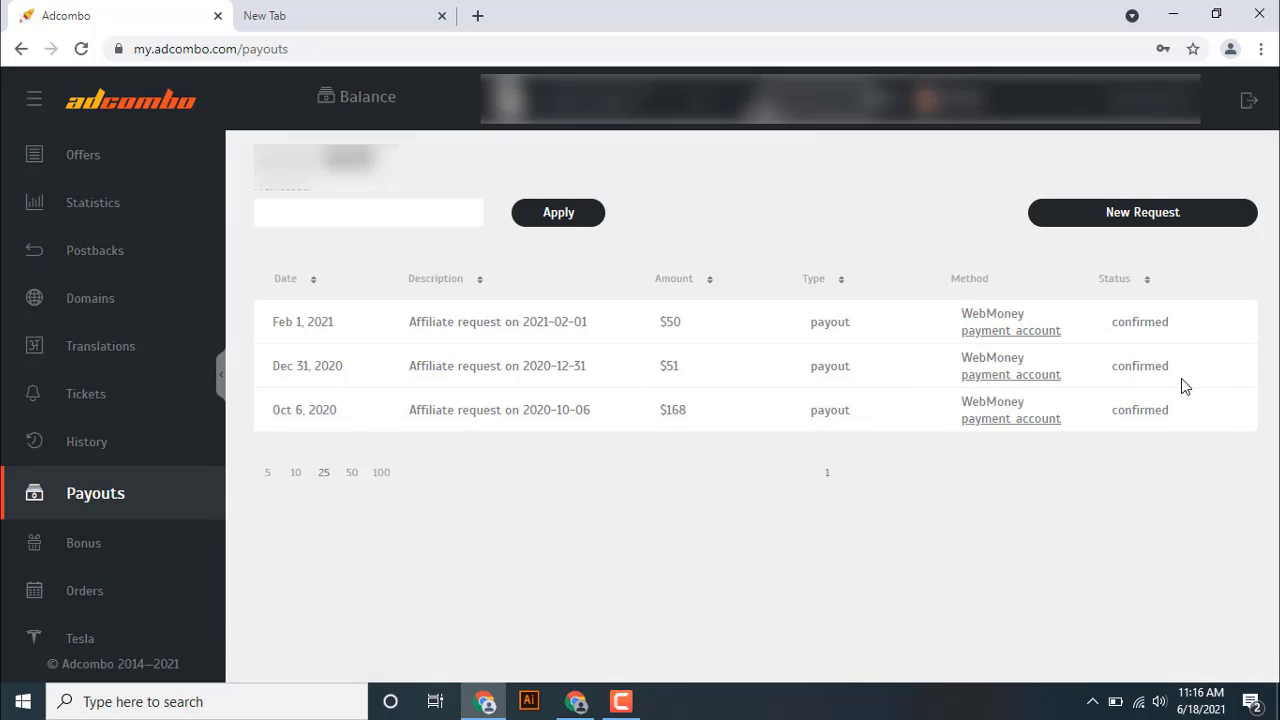
{"action": "left_click", "coordinate": [118, 110]}
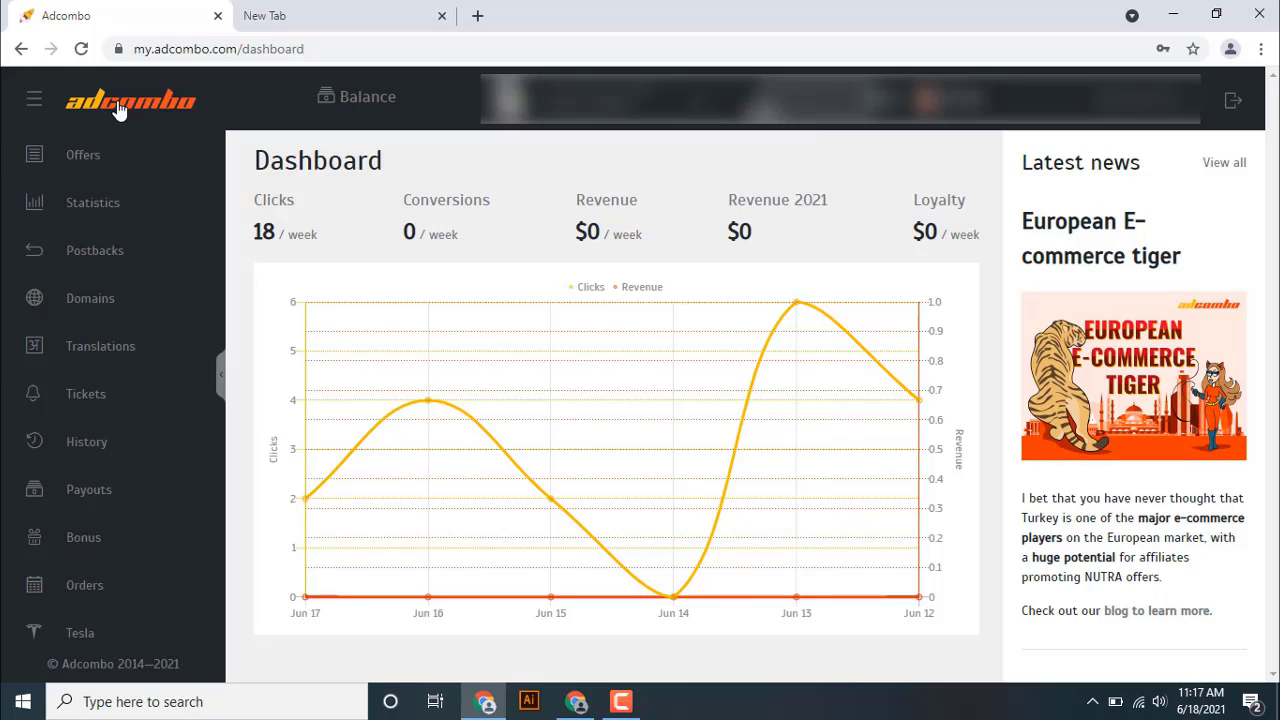
Switch to the Affpaying site, search its affiliate networks for "adcombo", and open the AdCombo listing.
{"action": "left_click", "coordinate": [576, 703]}
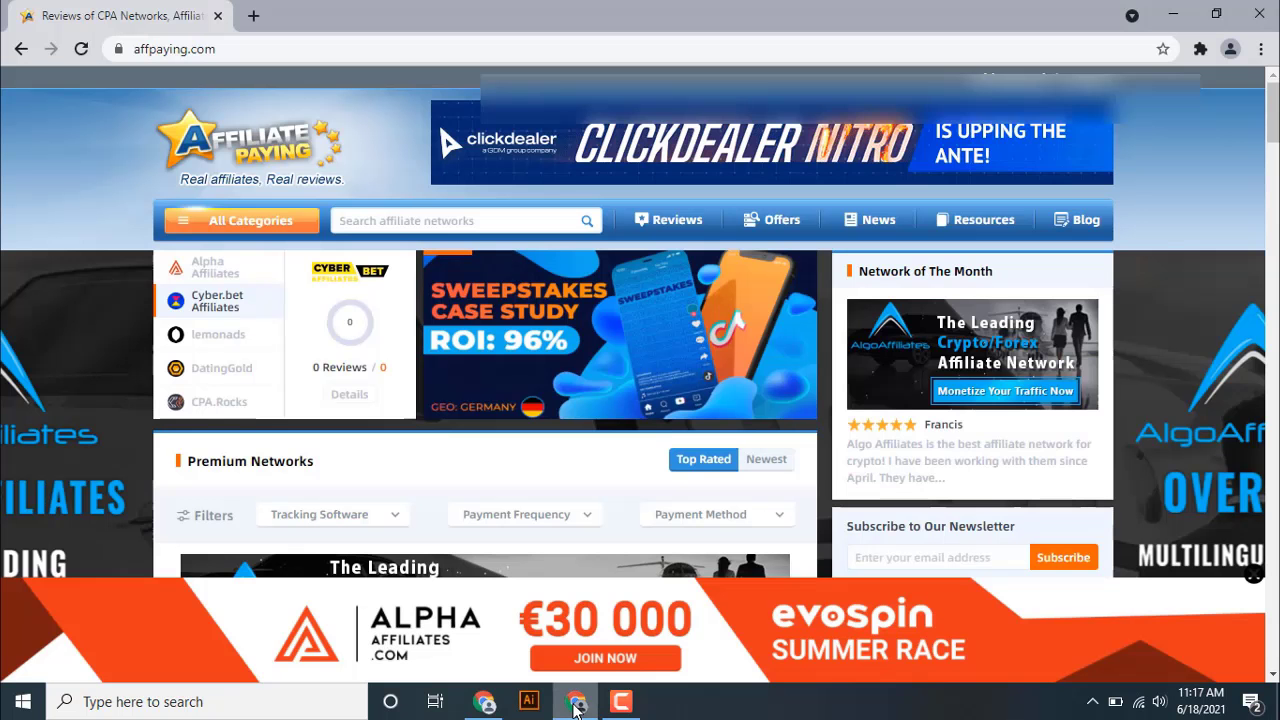
{"action": "left_click", "coordinate": [491, 220]}
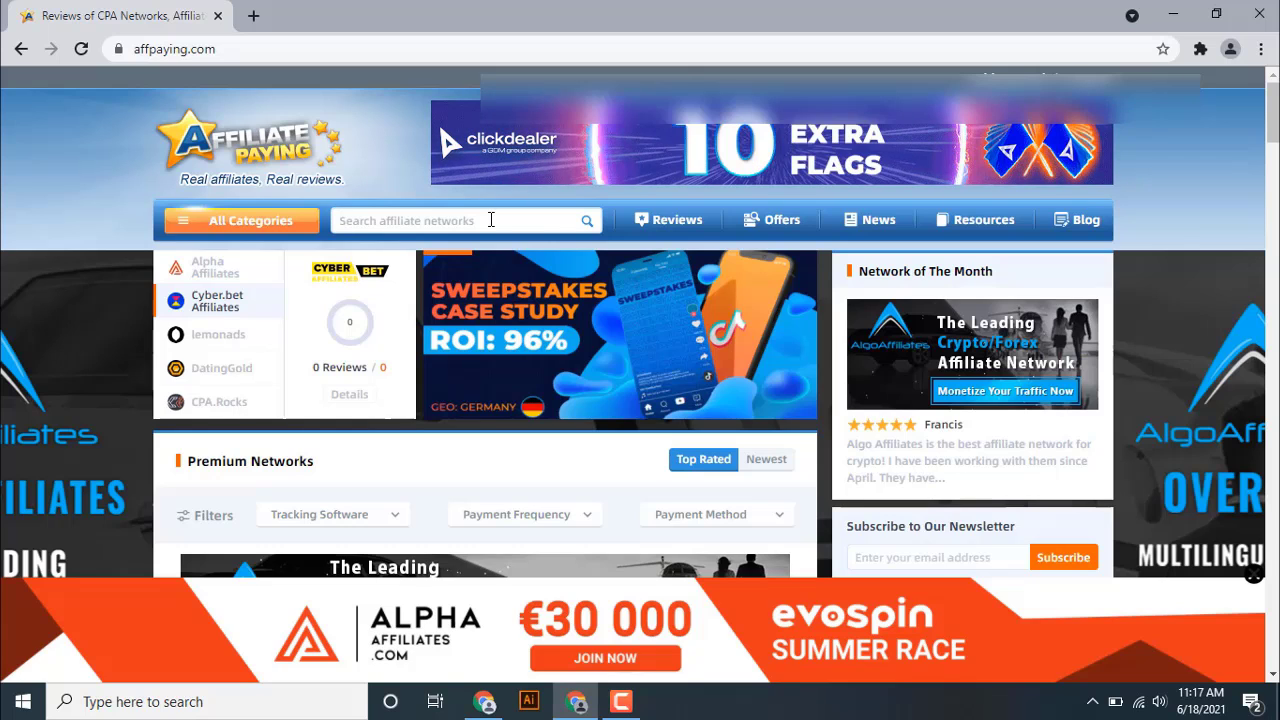
{"action": "type", "text": "a"}
{"action": "key", "text": "BackSpace"}
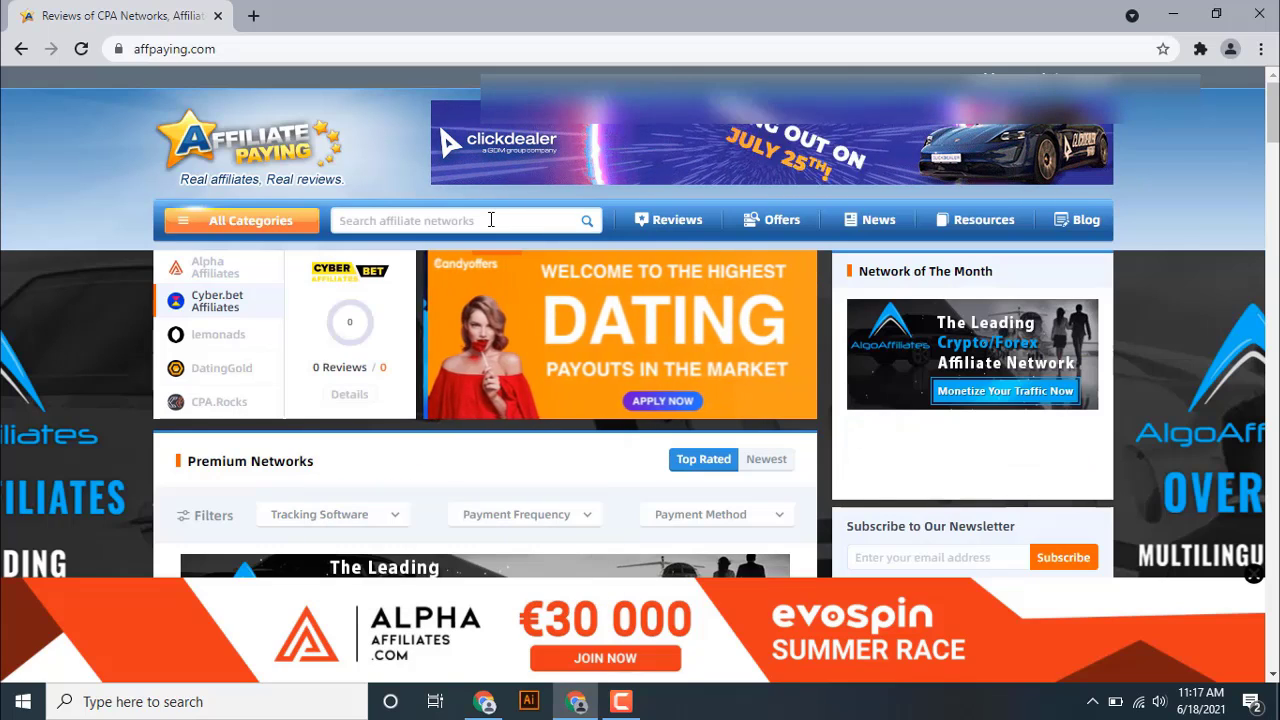
{"action": "type", "text": "adcombo"}
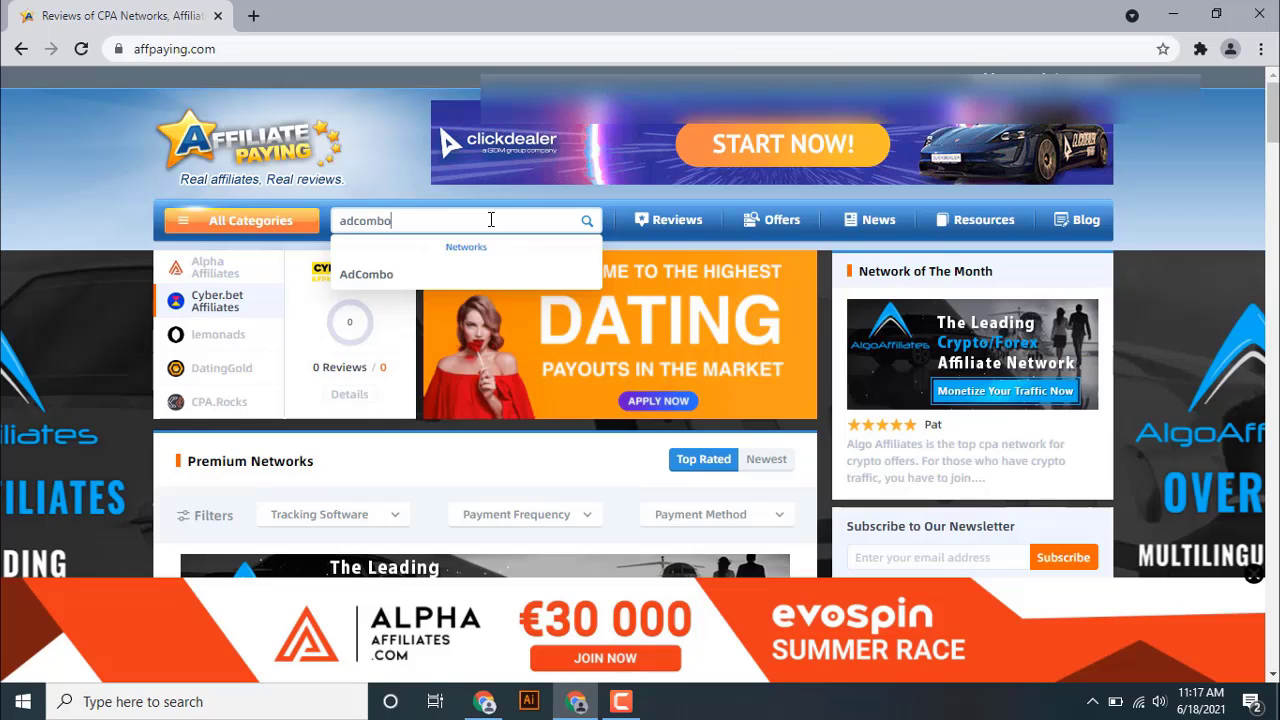
{"action": "key", "text": "Return"}
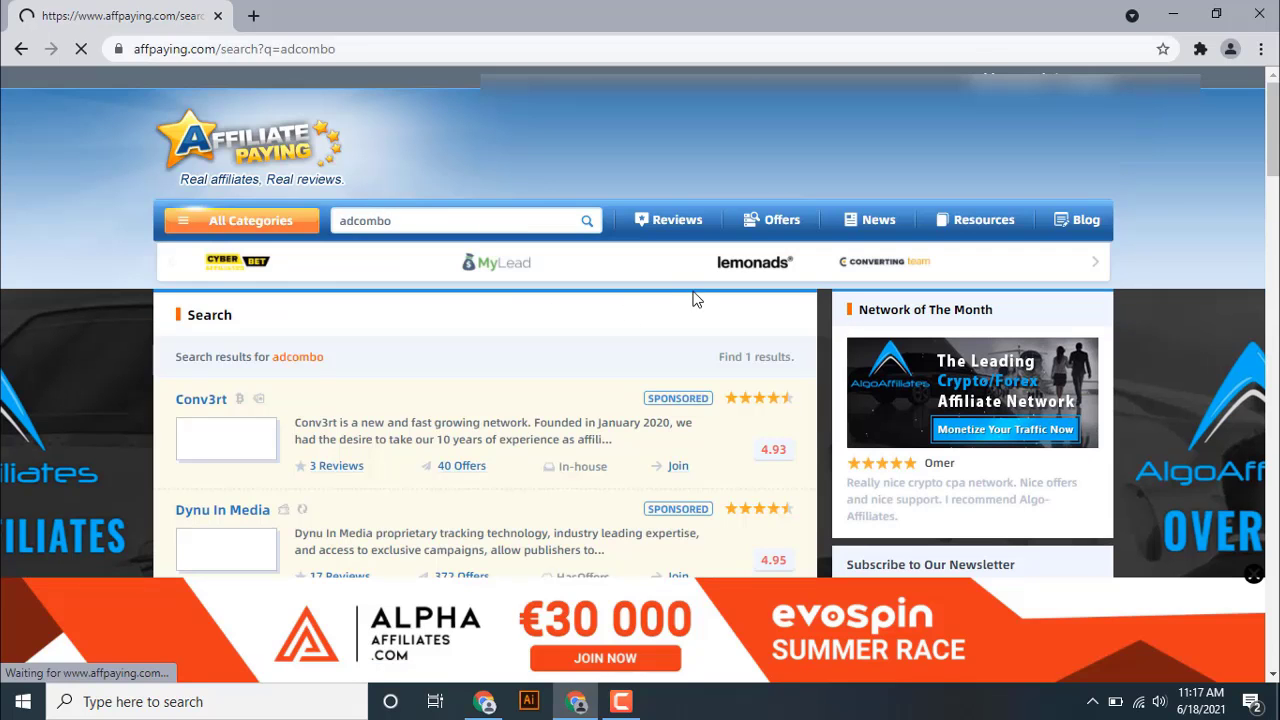
{"action": "scroll", "coordinate": [691, 294], "scroll_direction": "down", "scroll_amount": 2}
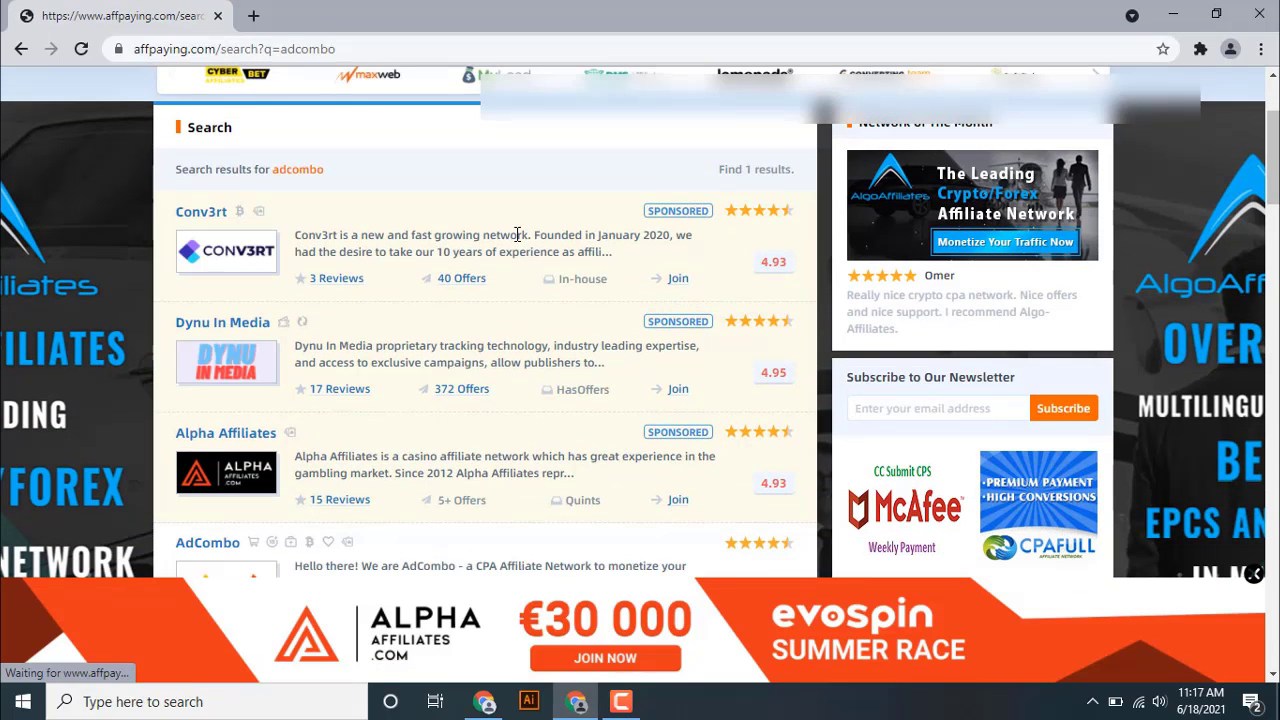
{"action": "scroll", "coordinate": [522, 235], "scroll_direction": "down", "scroll_amount": 2}
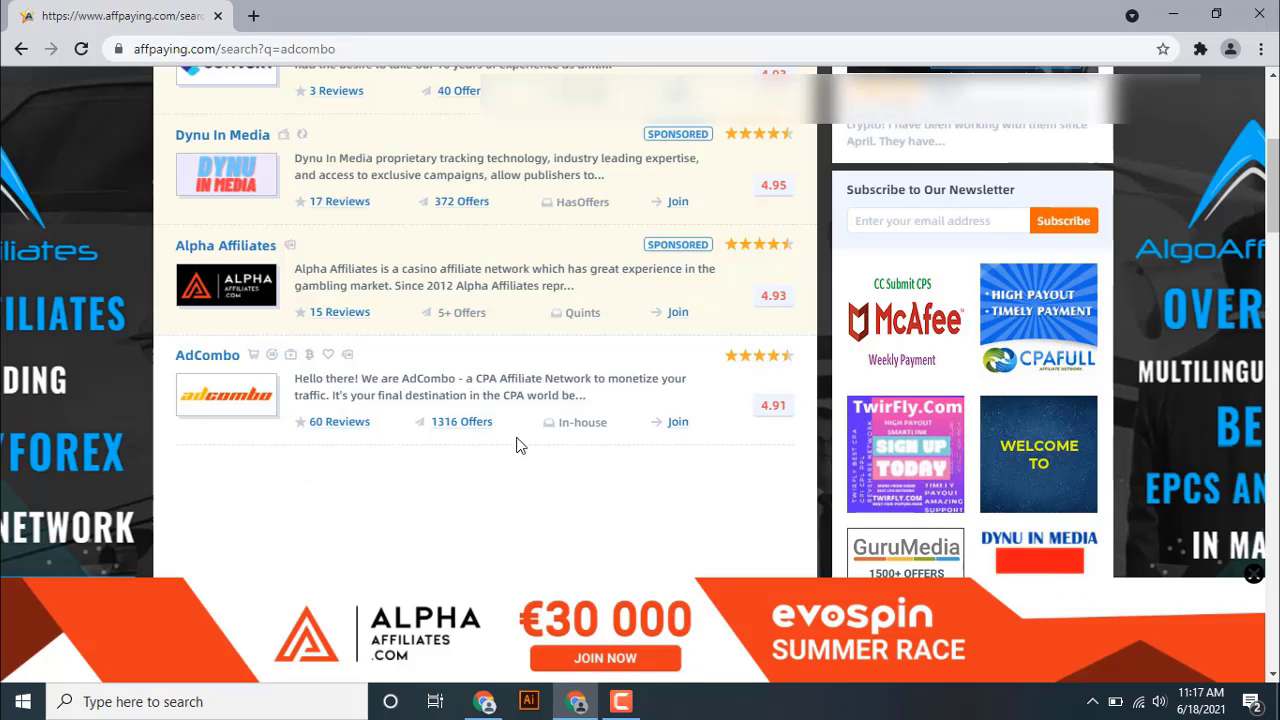
{"action": "left_click", "coordinate": [254, 357]}
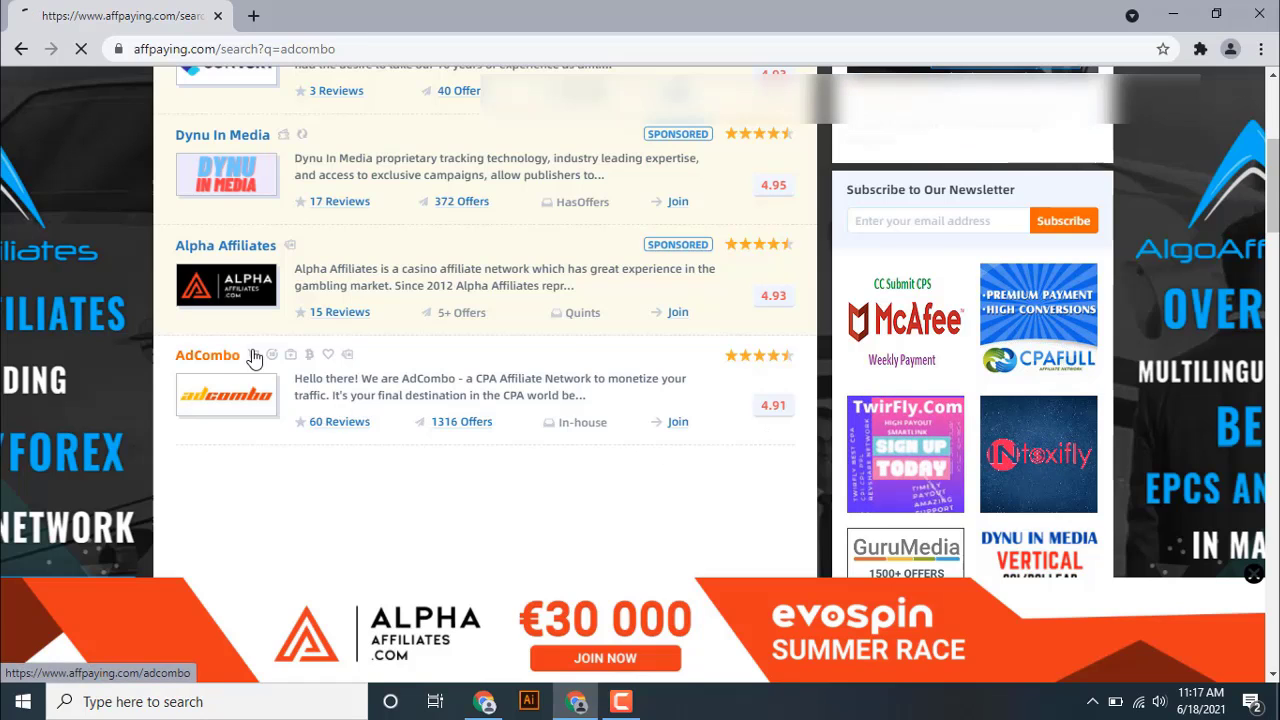
Examine AdCombo's review page, including its ratings, offer count, commission types, minimum payment, payment frequency and payment methods.
{"action": "scroll", "coordinate": [806, 272], "scroll_direction": "down", "scroll_amount": 3}
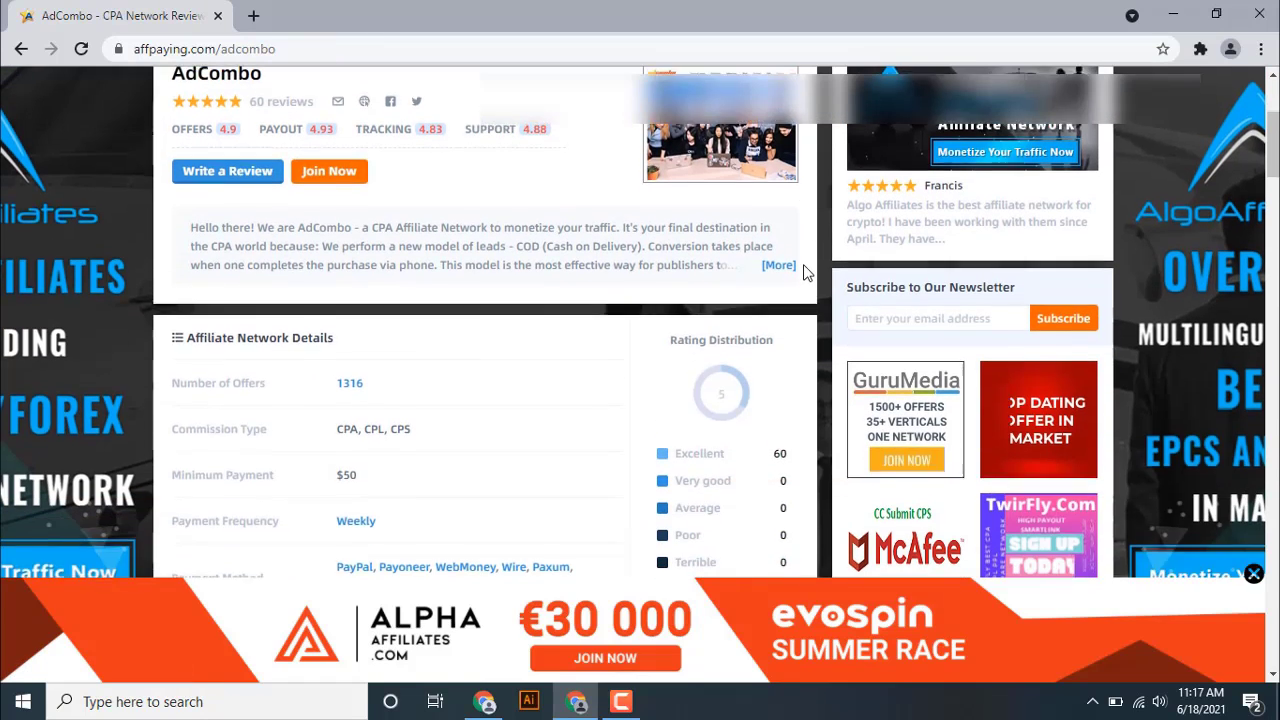
{"action": "scroll", "coordinate": [401, 316], "scroll_direction": "down", "scroll_amount": 1}
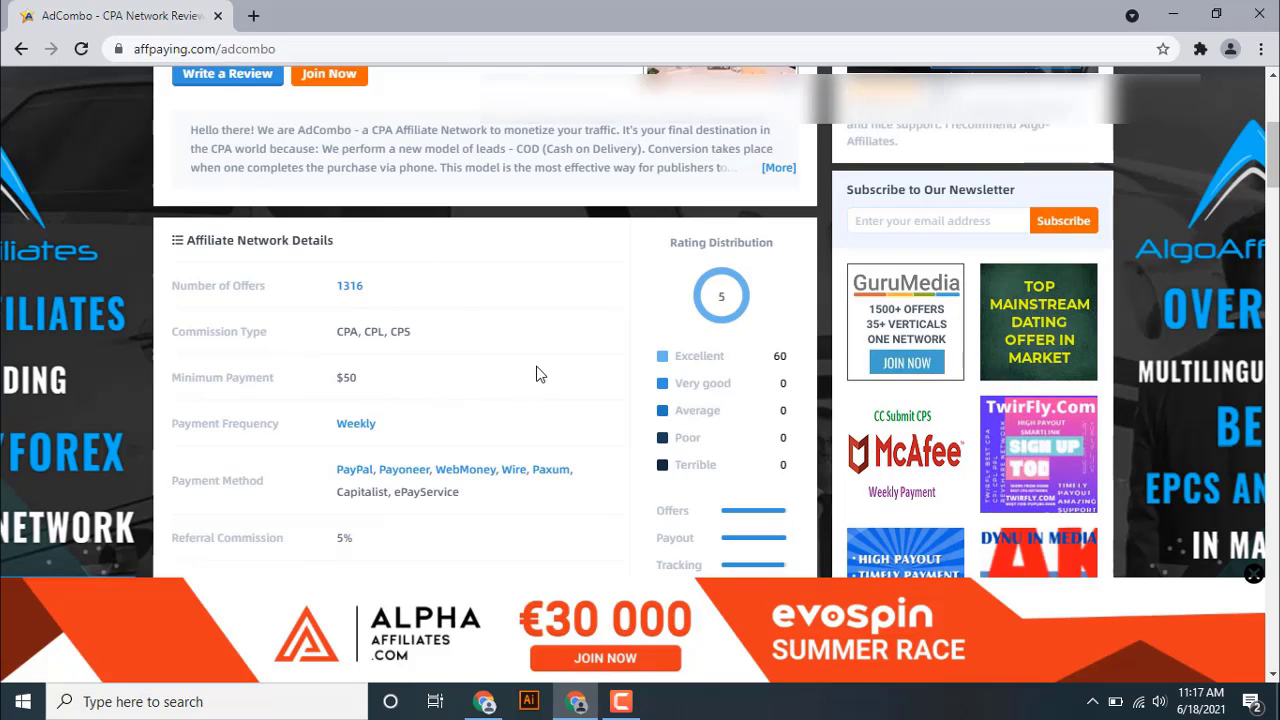
{"action": "scroll", "coordinate": [536, 374], "scroll_direction": "down", "scroll_amount": 1}
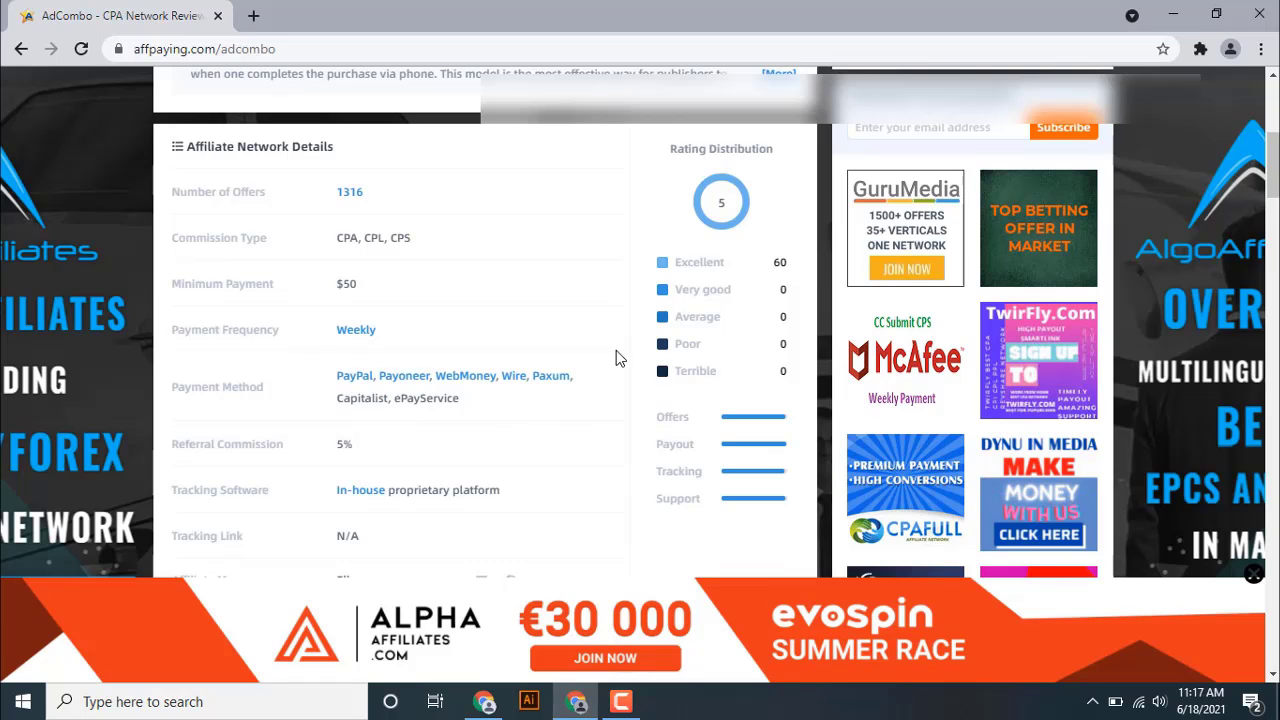
{"action": "scroll", "coordinate": [616, 352], "scroll_direction": "down", "scroll_amount": 2}
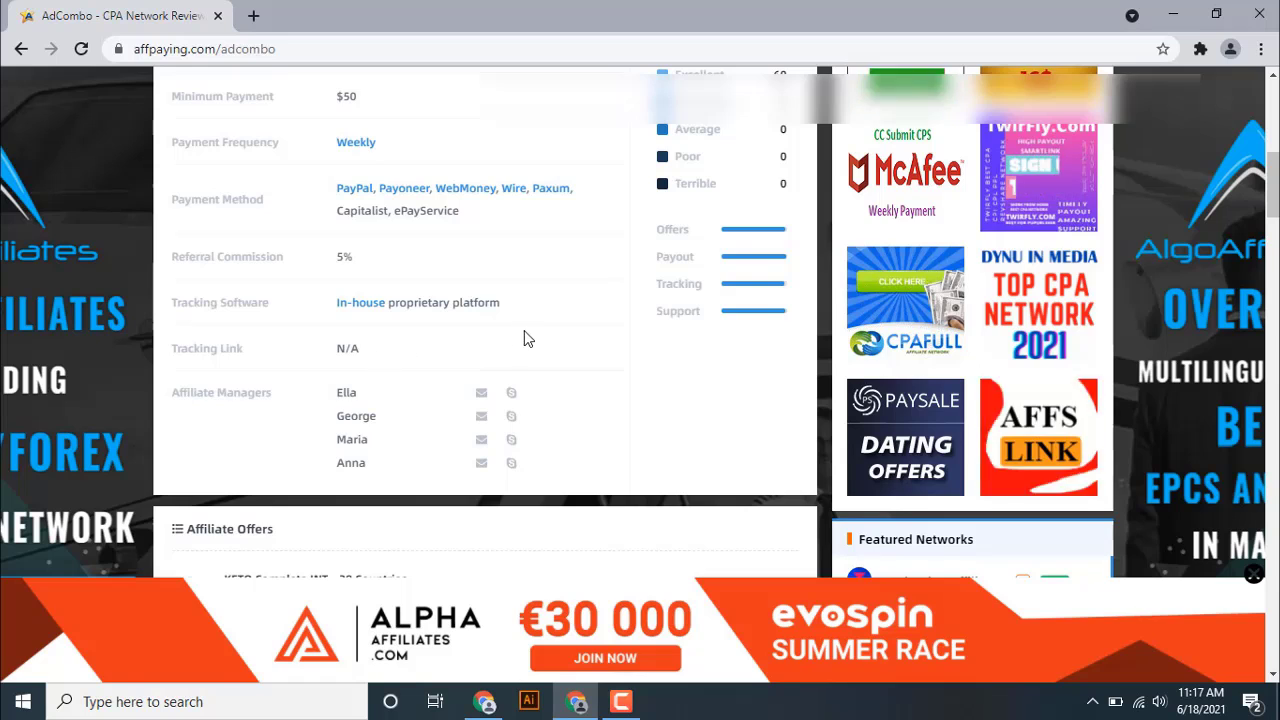
{"action": "scroll", "coordinate": [527, 340], "scroll_direction": "up", "scroll_amount": 2}
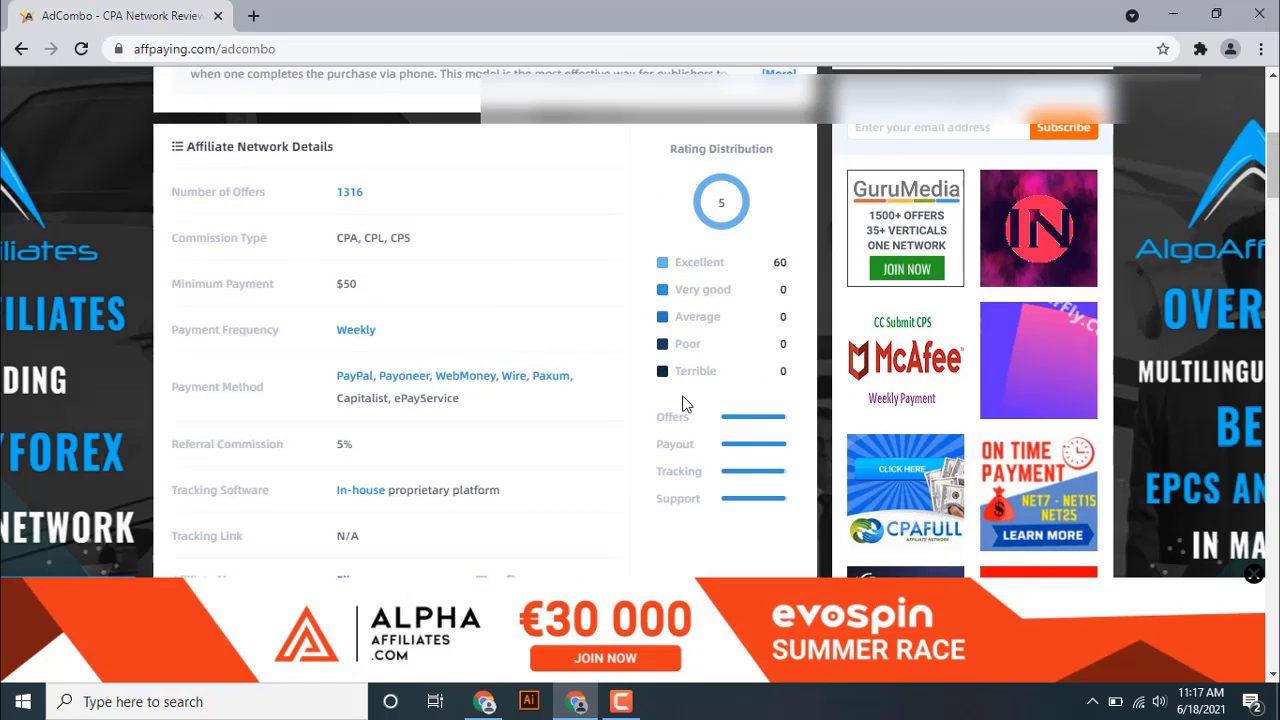
{"action": "scroll", "coordinate": [683, 407], "scroll_direction": "up", "scroll_amount": 1}
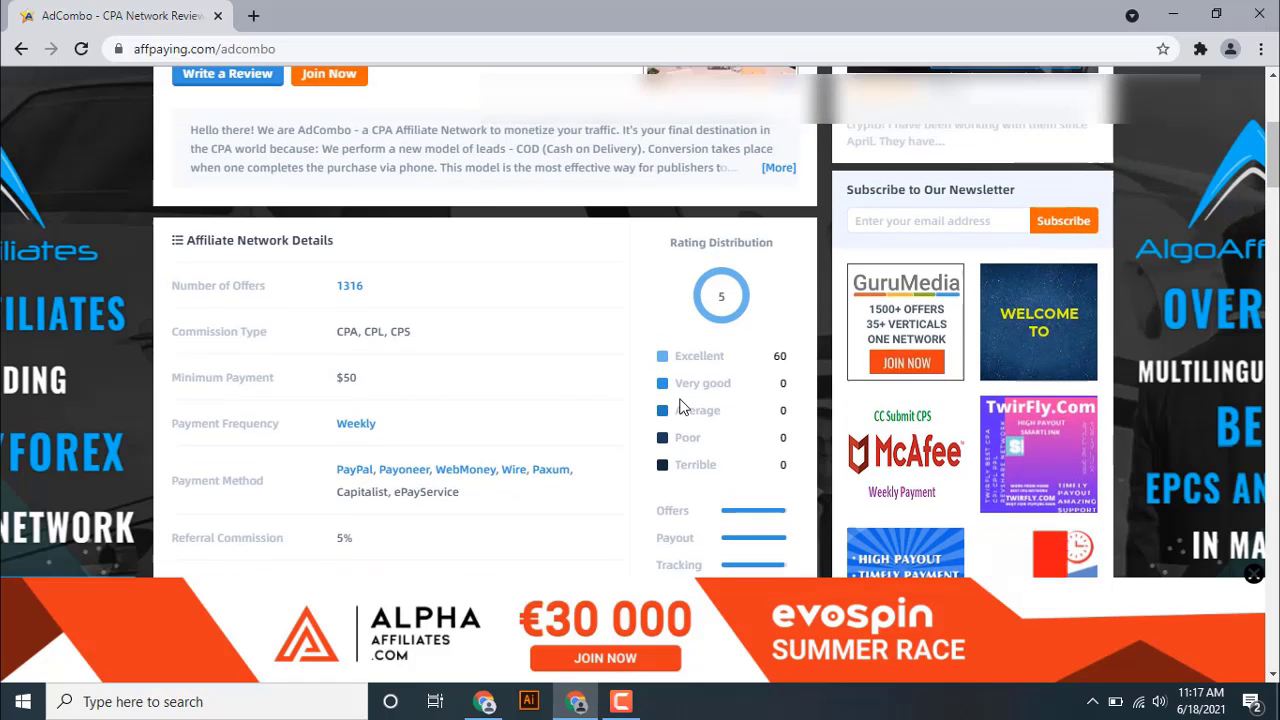
{"action": "scroll", "coordinate": [683, 407], "scroll_direction": "up", "scroll_amount": 2}
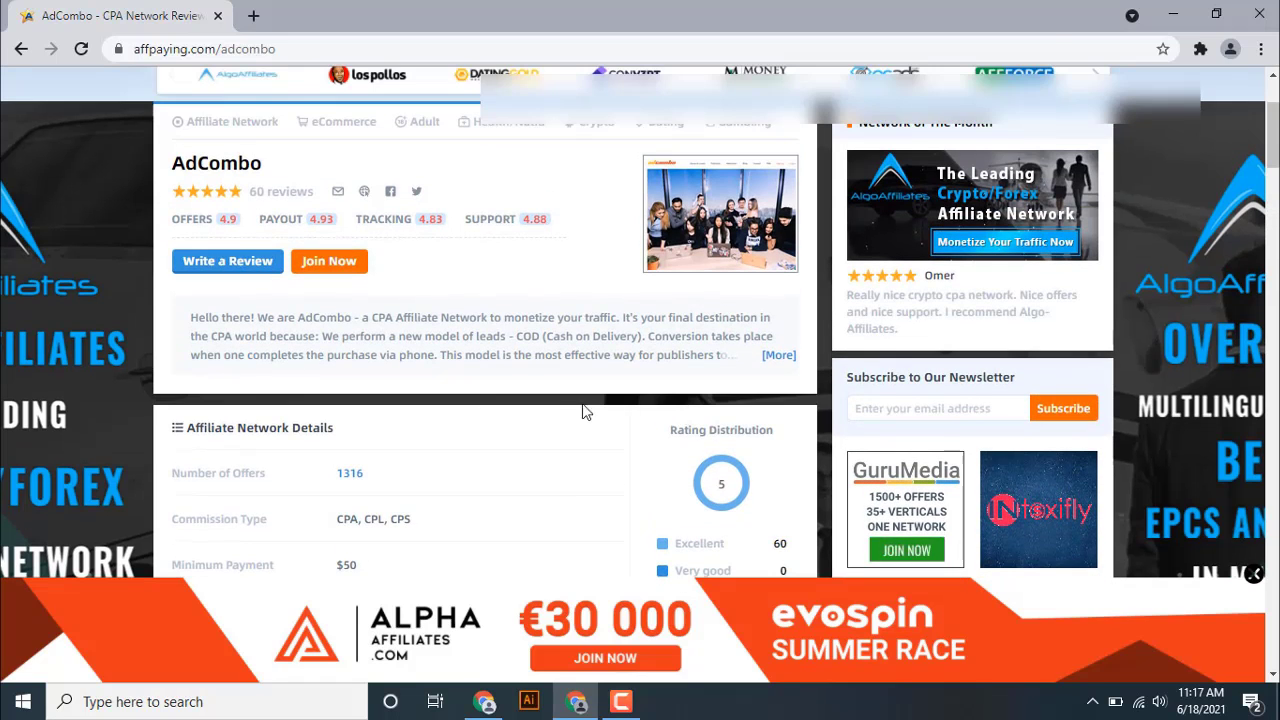
{"action": "scroll", "coordinate": [553, 415], "scroll_direction": "up", "scroll_amount": 2}
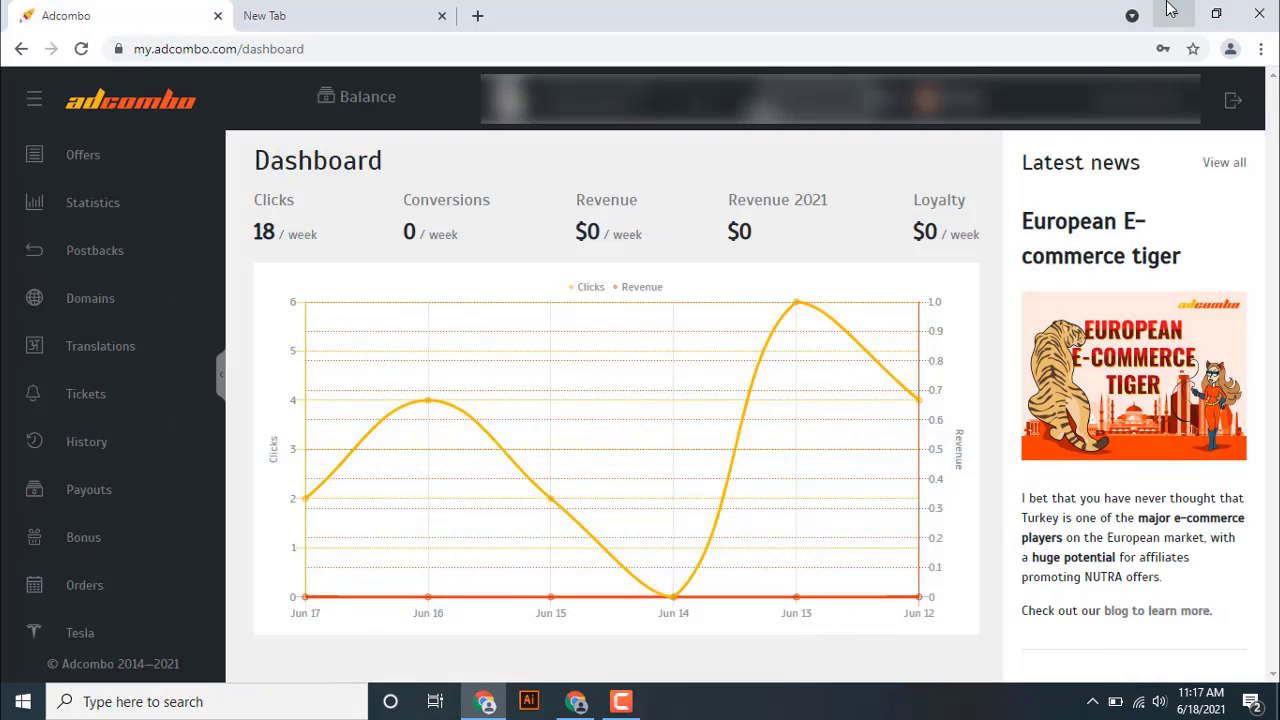
On adcombo.com, allow all cookies and open the sign-up form for publishers.
{"action": "left_click", "coordinate": [1172, 10]}
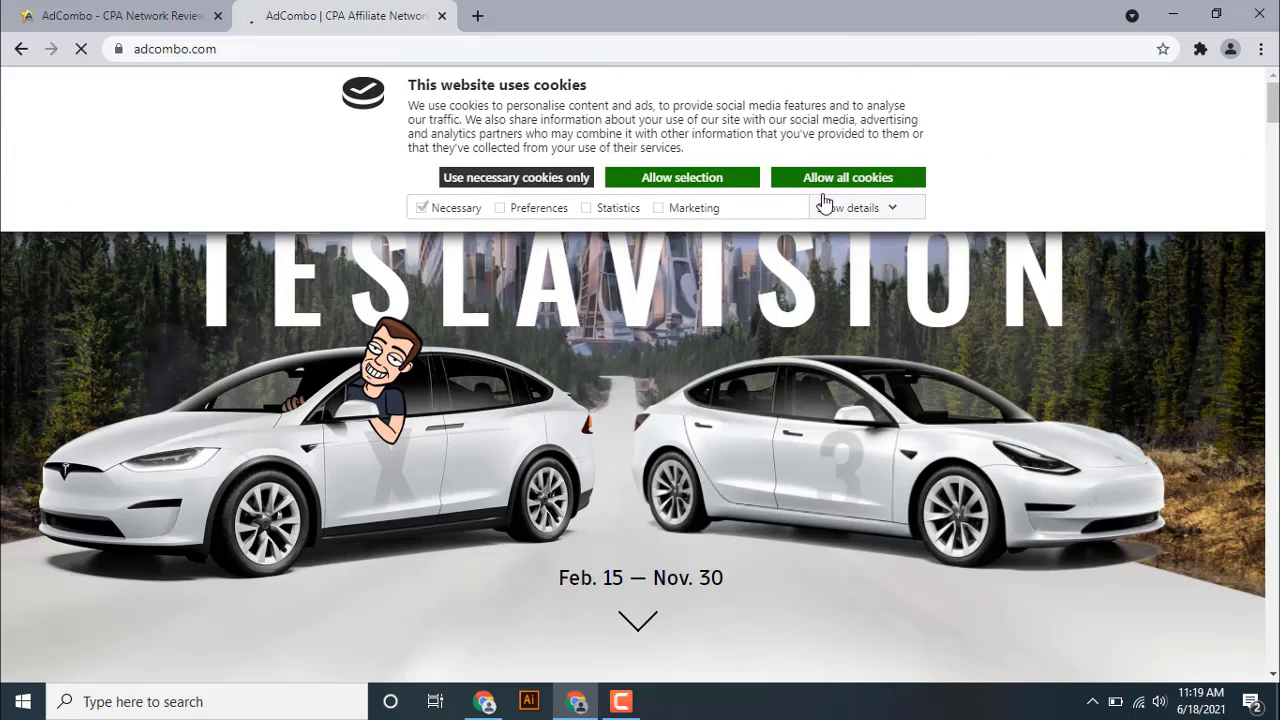
{"action": "left_click", "coordinate": [878, 178]}
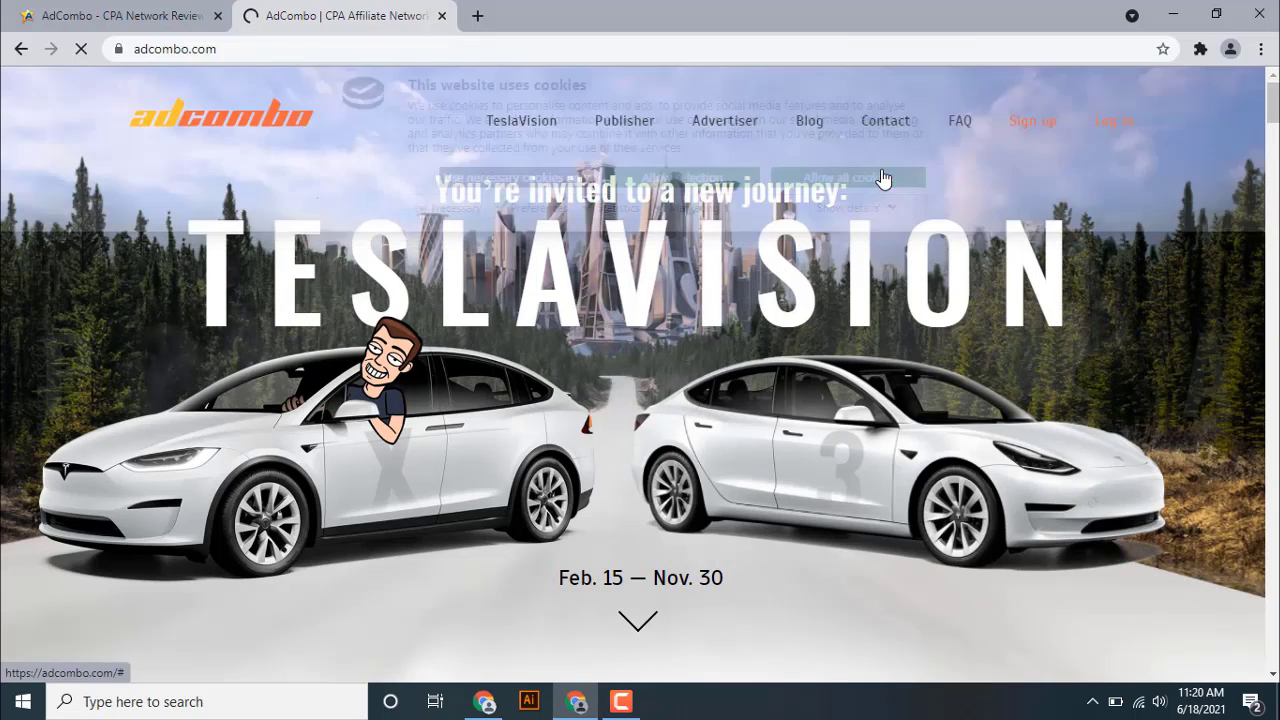
{"action": "left_click", "coordinate": [1027, 129]}
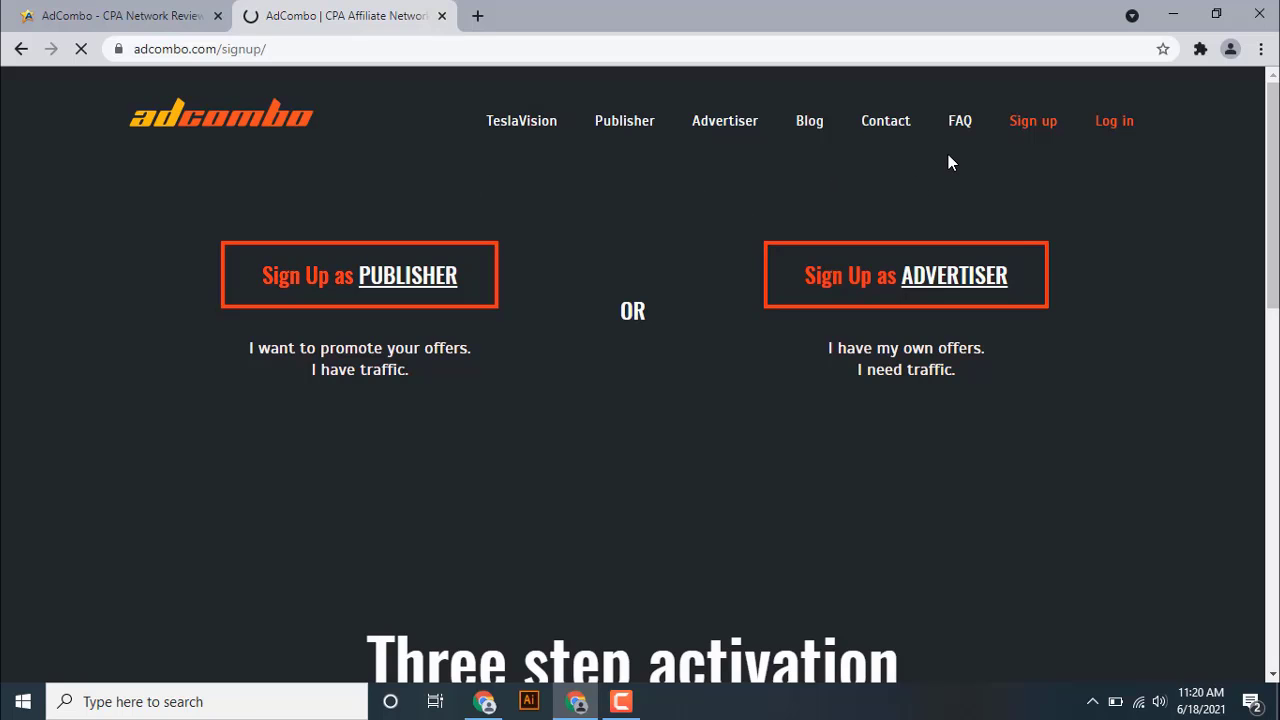
{"action": "scroll", "coordinate": [740, 260], "scroll_direction": "down", "scroll_amount": 1}
{"action": "scroll", "coordinate": [520, 308], "scroll_direction": "up", "scroll_amount": 1}
{"action": "left_click", "coordinate": [409, 277]}
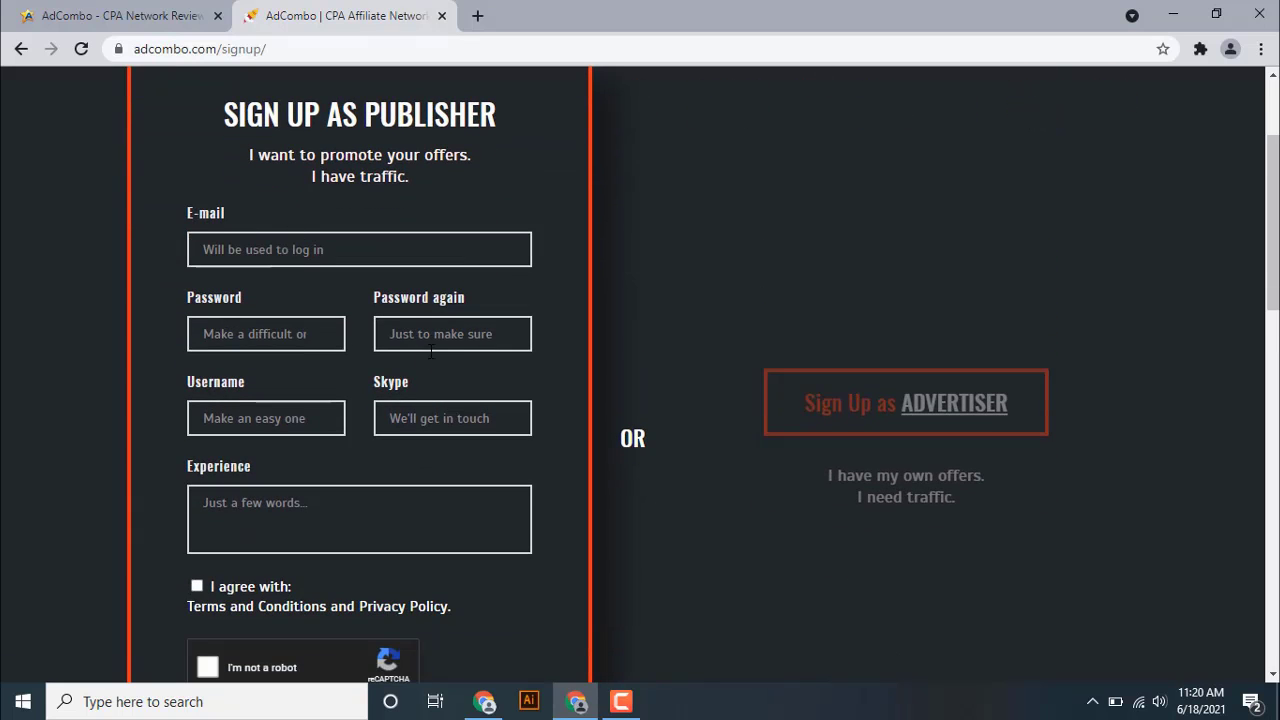
Examine the publisher sign-up form's fields, from e-mail, password, username, Skype and experience to the terms agreement and reCAPTCHA.
{"action": "scroll", "coordinate": [224, 350], "scroll_direction": "down", "scroll_amount": 1}
{"action": "scroll", "coordinate": [409, 410], "scroll_direction": "down", "scroll_amount": 1}
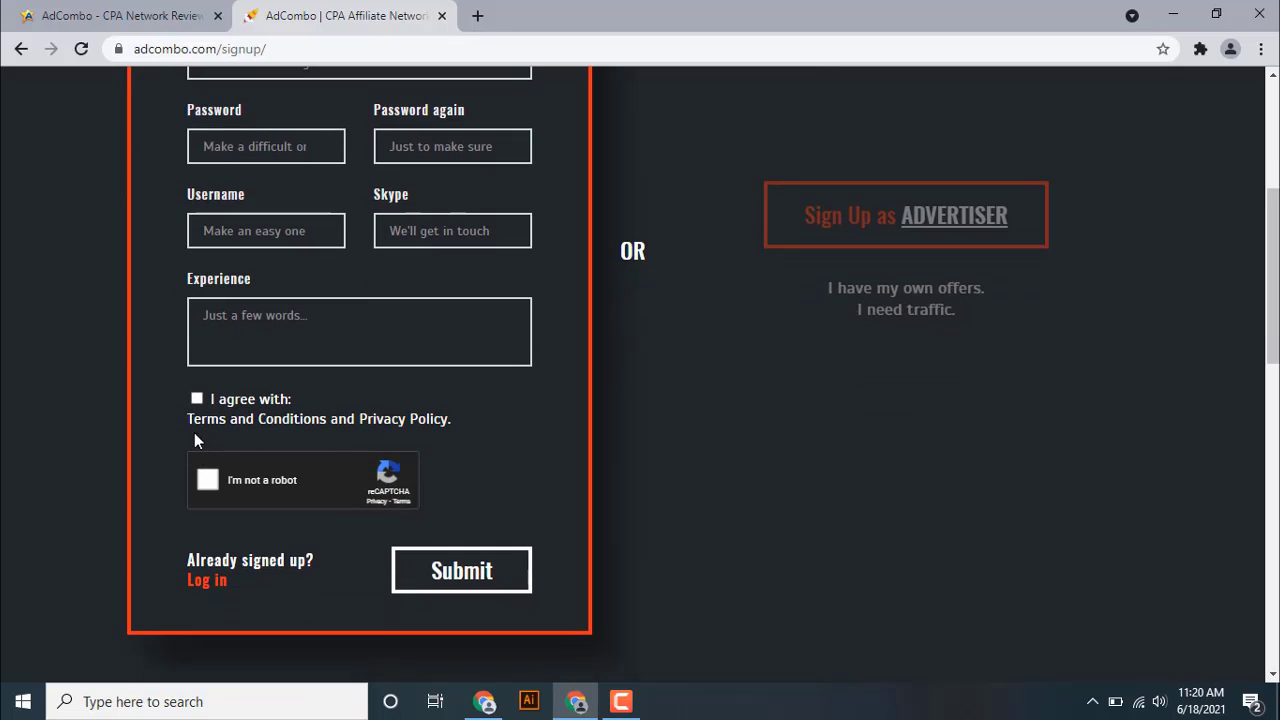
{"action": "scroll", "coordinate": [516, 410], "scroll_direction": "up", "scroll_amount": 4}
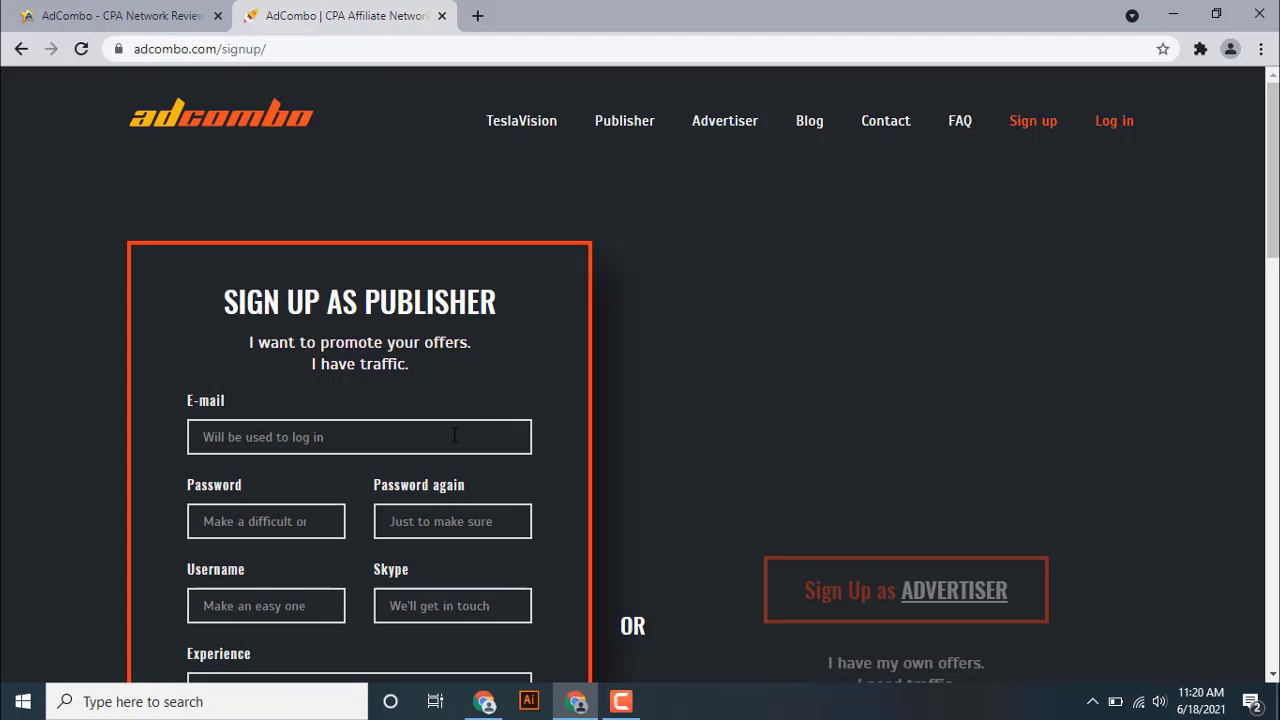
{"action": "scroll", "coordinate": [473, 432], "scroll_direction": "down", "scroll_amount": 1}
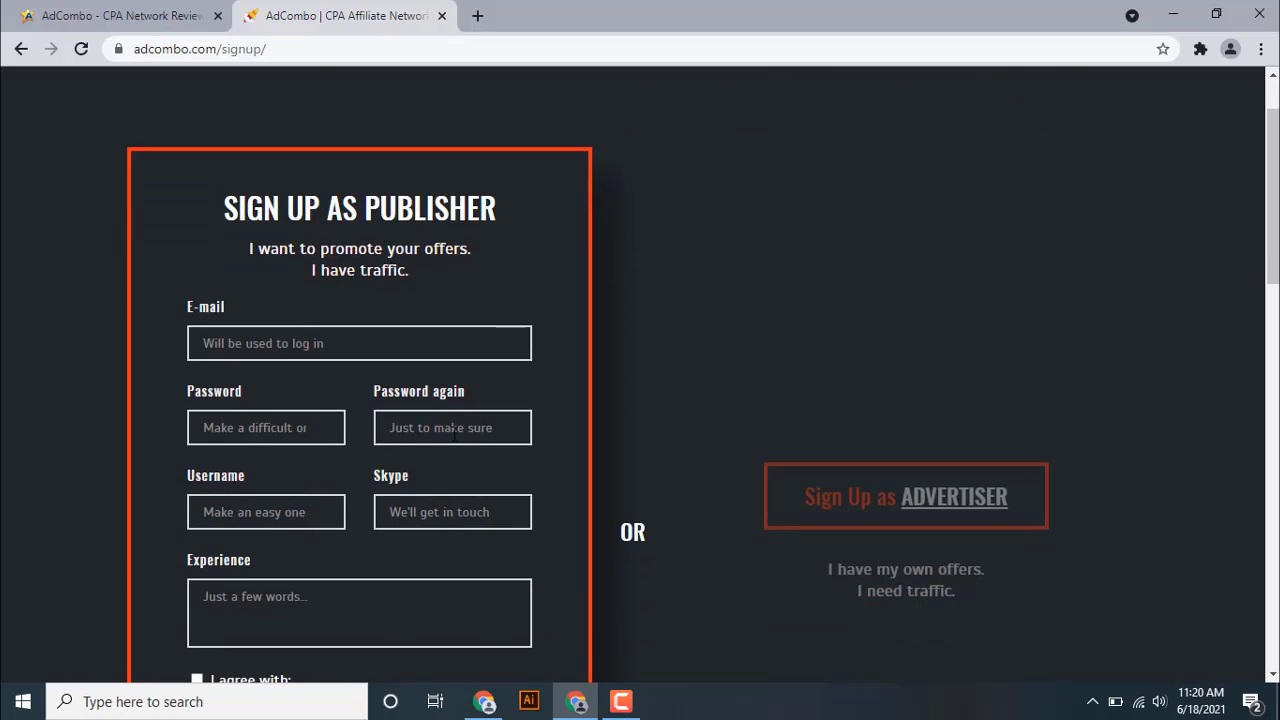
{"action": "scroll", "coordinate": [453, 432], "scroll_direction": "down", "scroll_amount": 1}
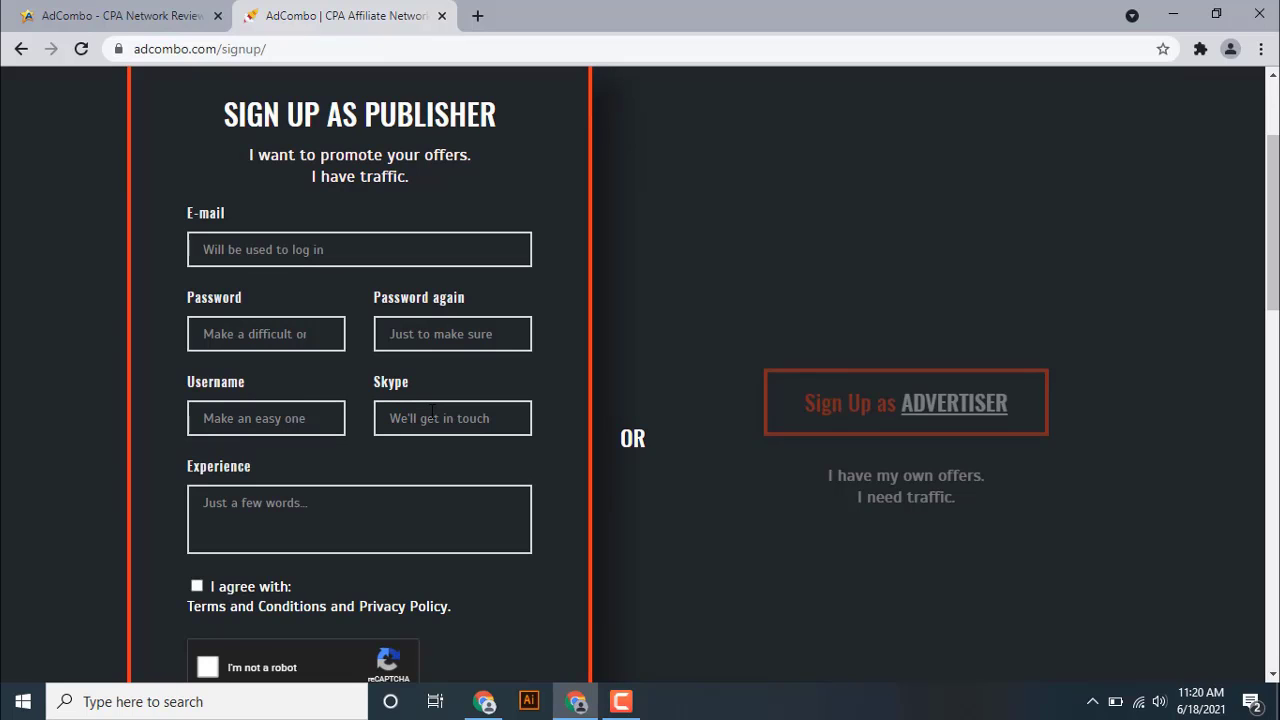
{"action": "scroll", "coordinate": [508, 414], "scroll_direction": "down", "scroll_amount": 1}
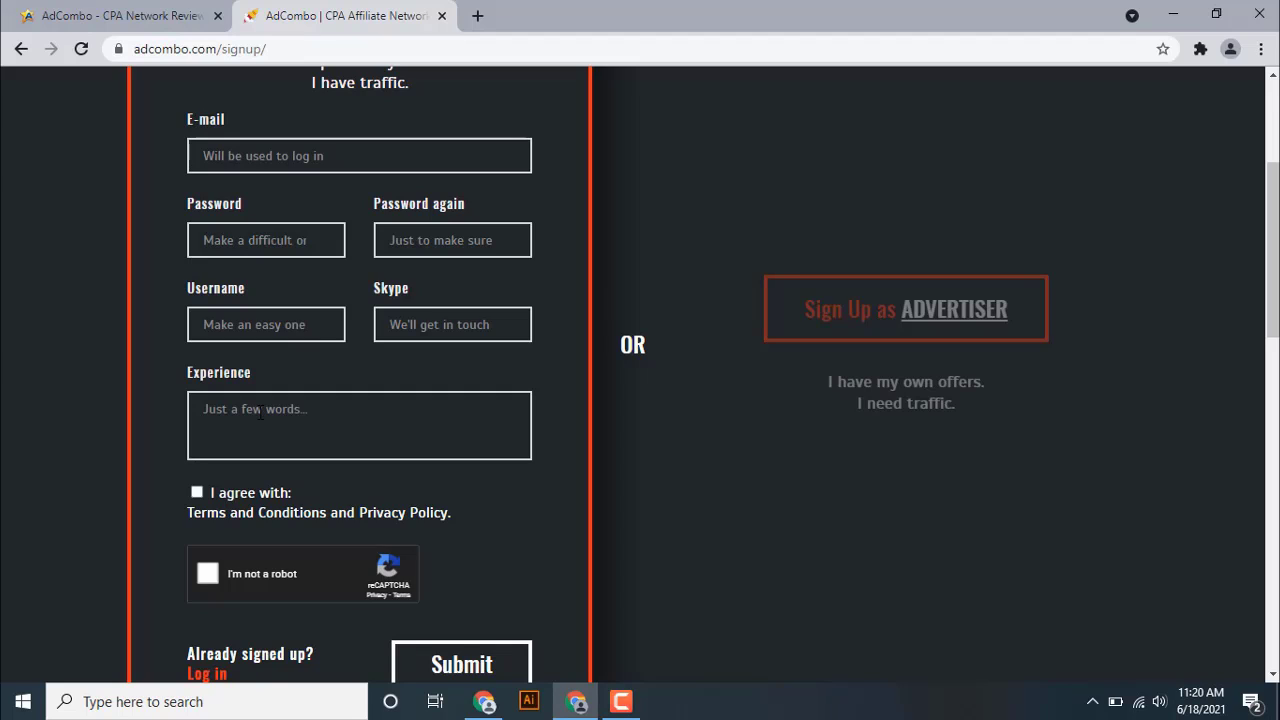
{"action": "scroll", "coordinate": [258, 412], "scroll_direction": "down", "scroll_amount": 1}
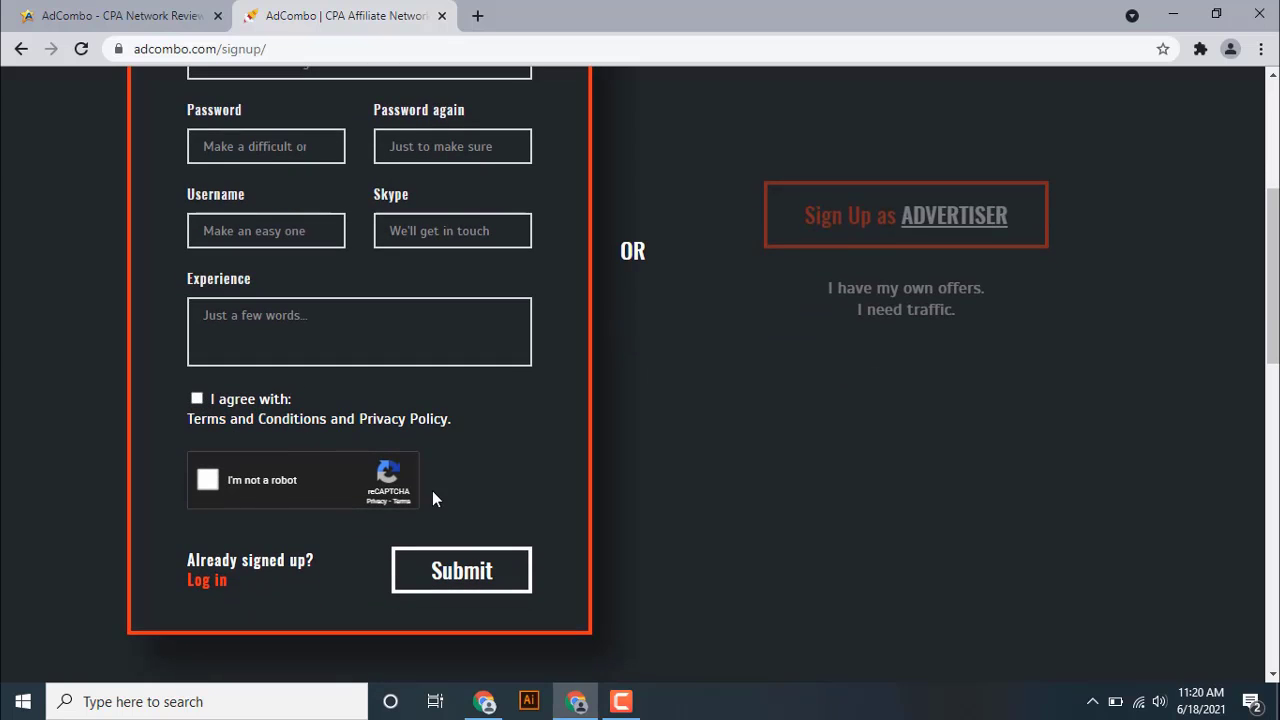
{"action": "scroll", "coordinate": [631, 450], "scroll_direction": "down", "scroll_amount": 1}
{"action": "scroll", "coordinate": [631, 450], "scroll_direction": "up", "scroll_amount": 2}
{"action": "scroll", "coordinate": [631, 450], "scroll_direction": "up", "scroll_amount": 3}
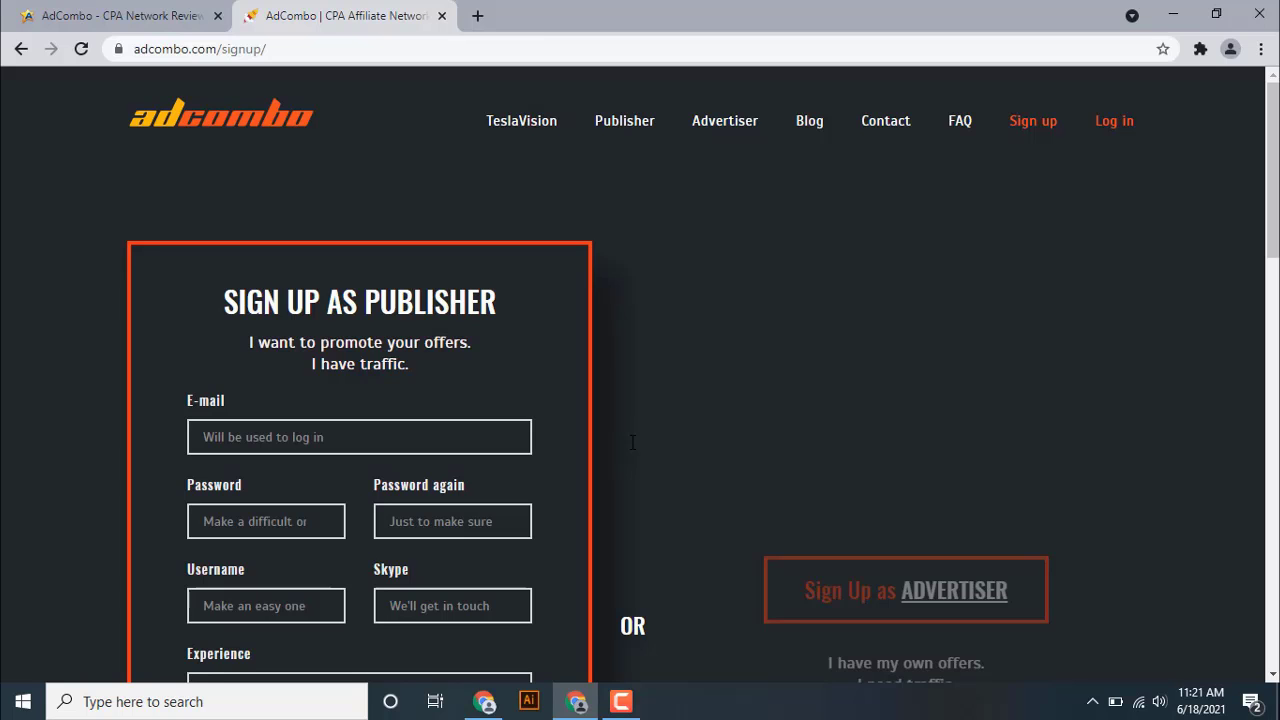
Switch back to the logged-in Adcombo account window and open the offers list.
{"action": "left_click", "coordinate": [484, 701]}
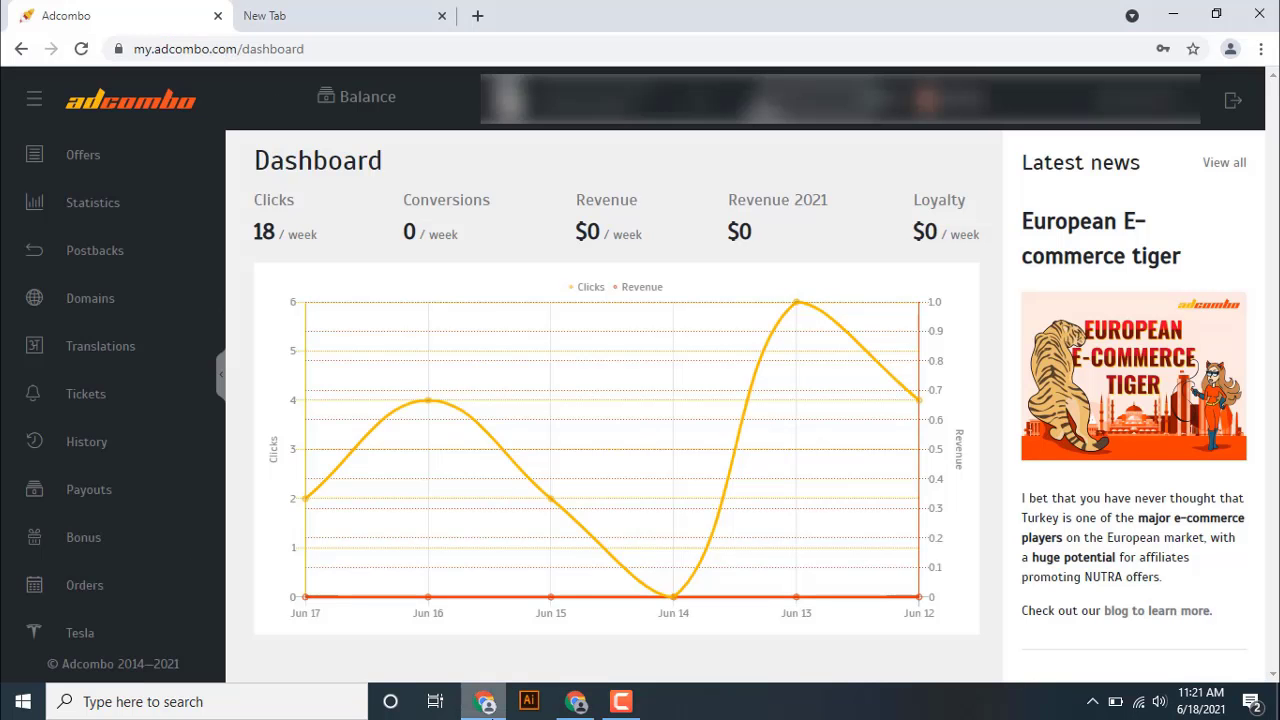
{"action": "scroll", "coordinate": [33, 346], "scroll_direction": "up", "scroll_amount": 1}
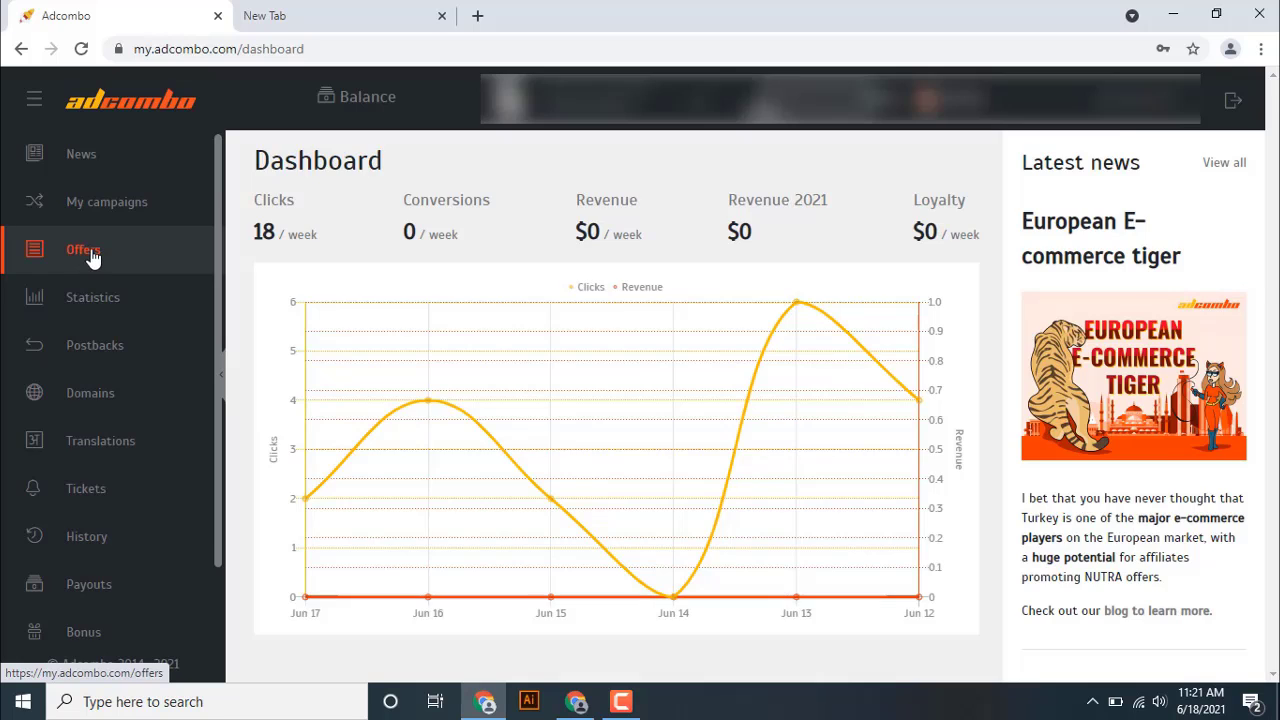
{"action": "left_click", "coordinate": [90, 252]}
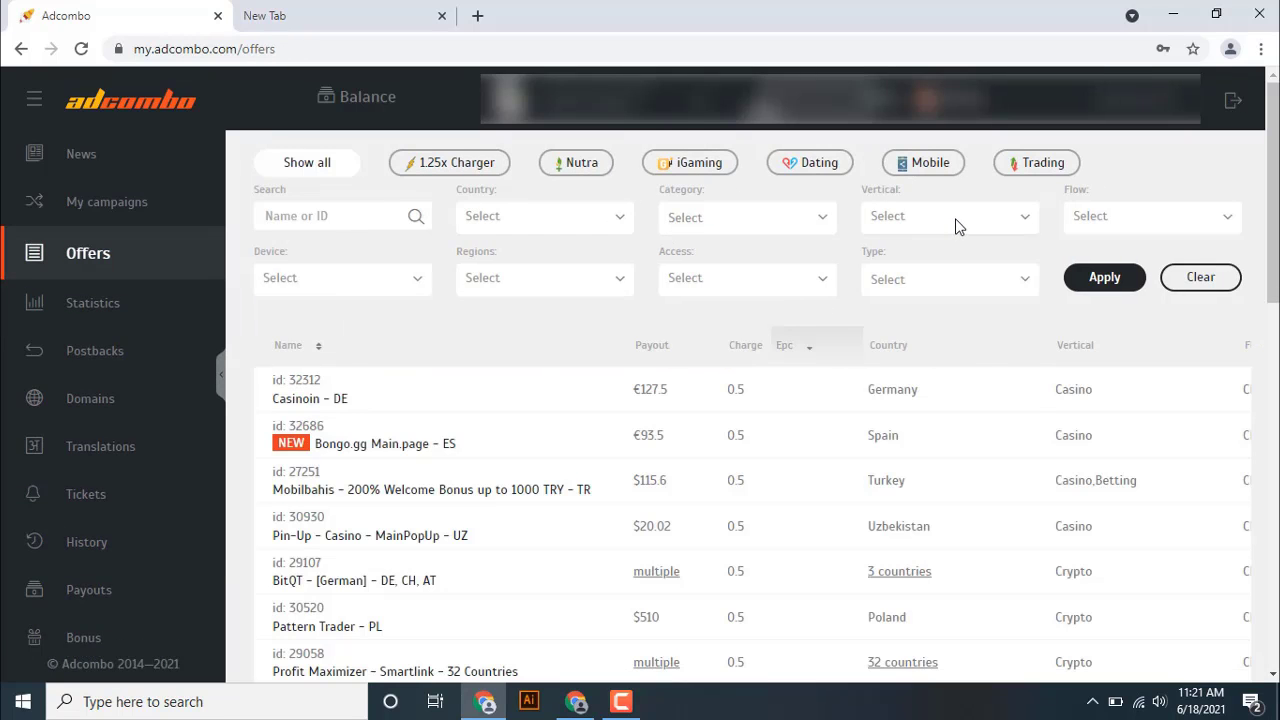
Filter the offers by the Health & Beauty vertical.
{"action": "left_click", "coordinate": [955, 227]}
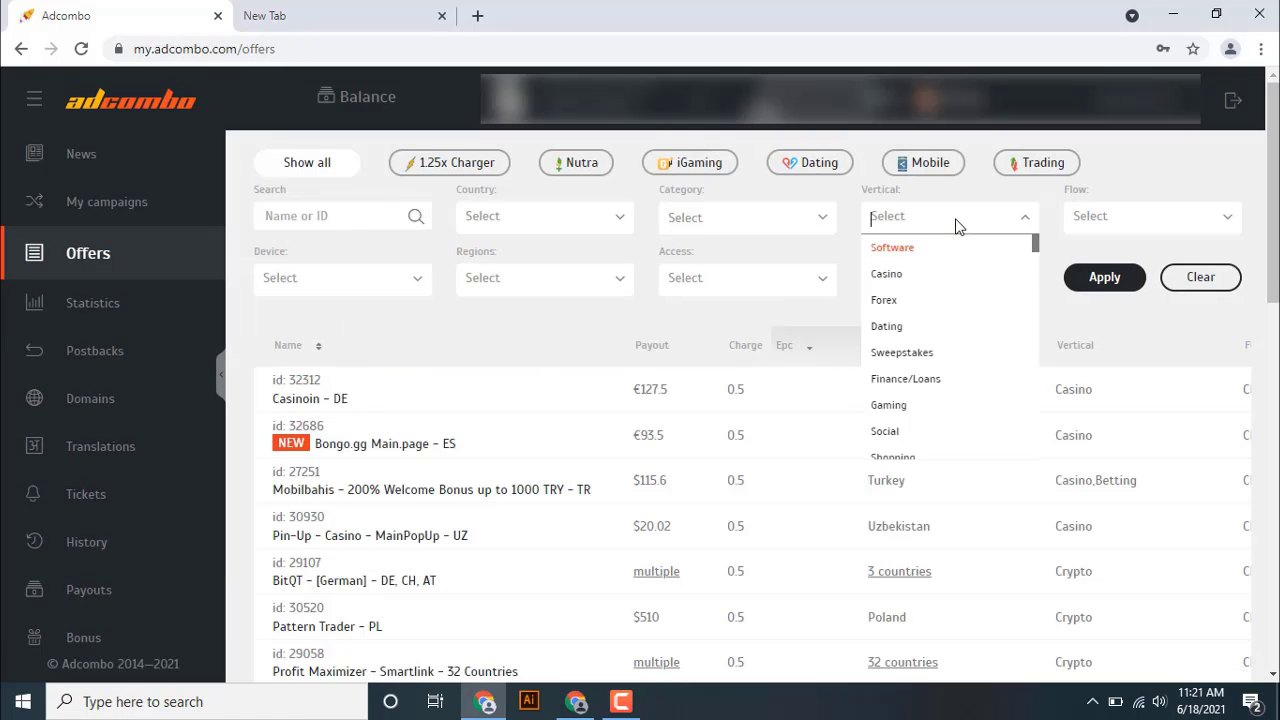
{"action": "type", "text": "hea"}
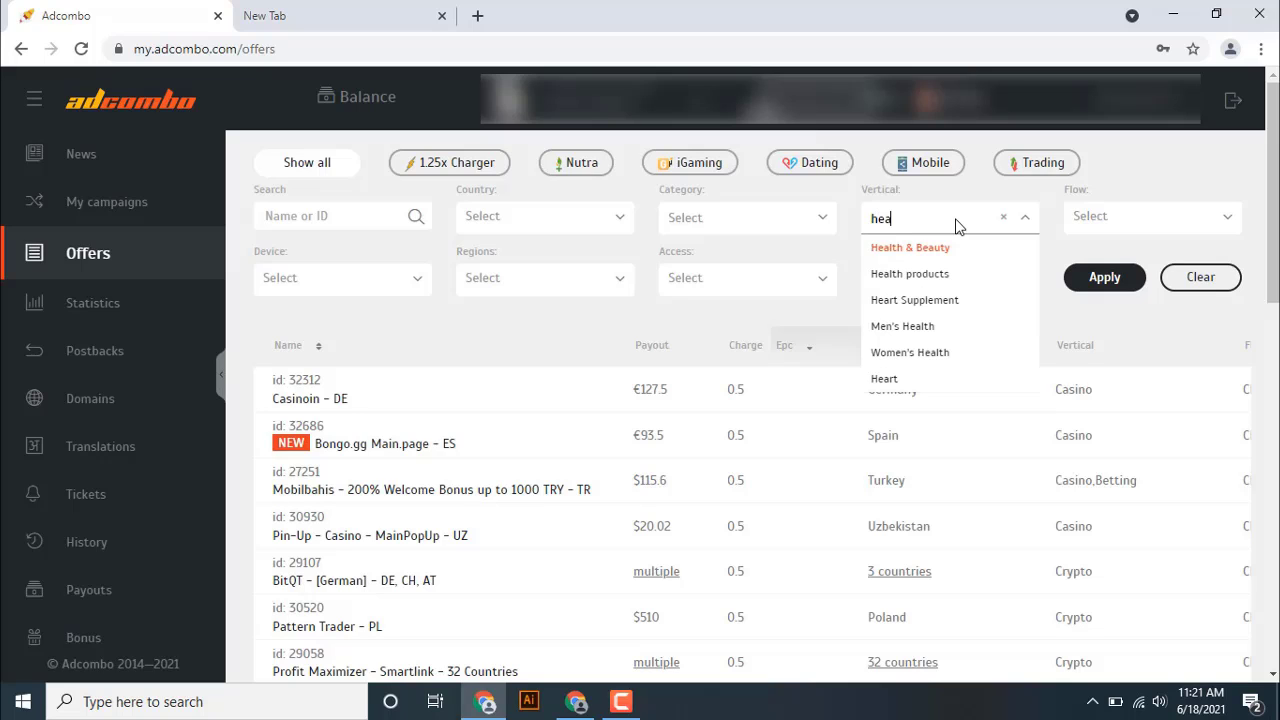
{"action": "left_click", "coordinate": [947, 248]}
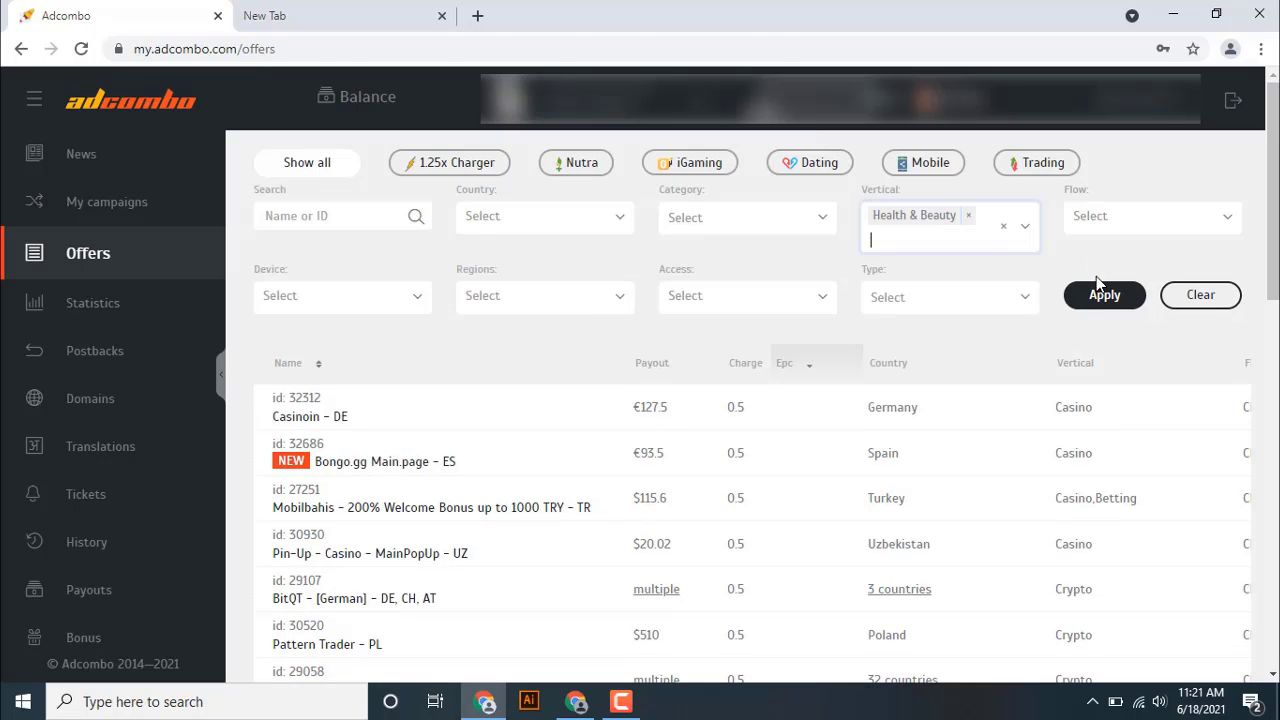
{"action": "left_click", "coordinate": [1098, 295]}
Look through the filtered Health & Beauty offers, comparing their payouts, EPC and countries.
{"action": "scroll", "coordinate": [903, 343], "scroll_direction": "down", "scroll_amount": 2}
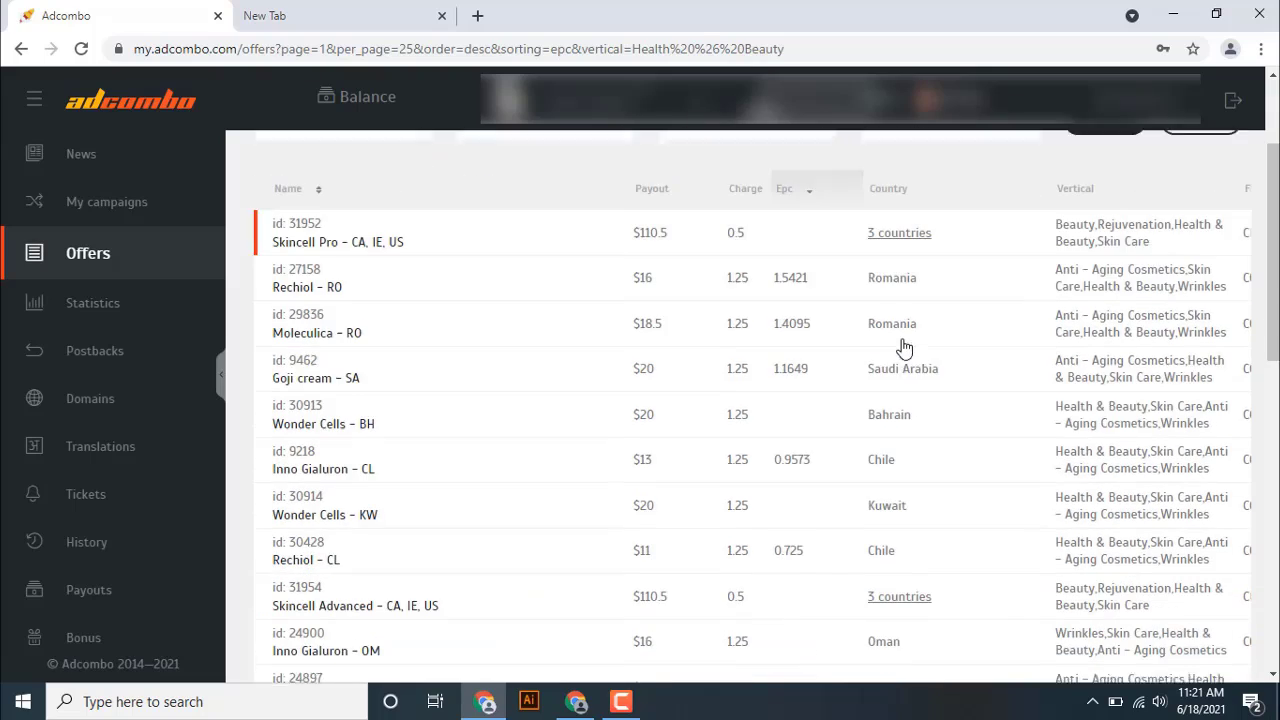
{"action": "scroll", "coordinate": [600, 260], "scroll_direction": "down", "scroll_amount": 3}
{"action": "scroll", "coordinate": [946, 263], "scroll_direction": "down", "scroll_amount": 2}
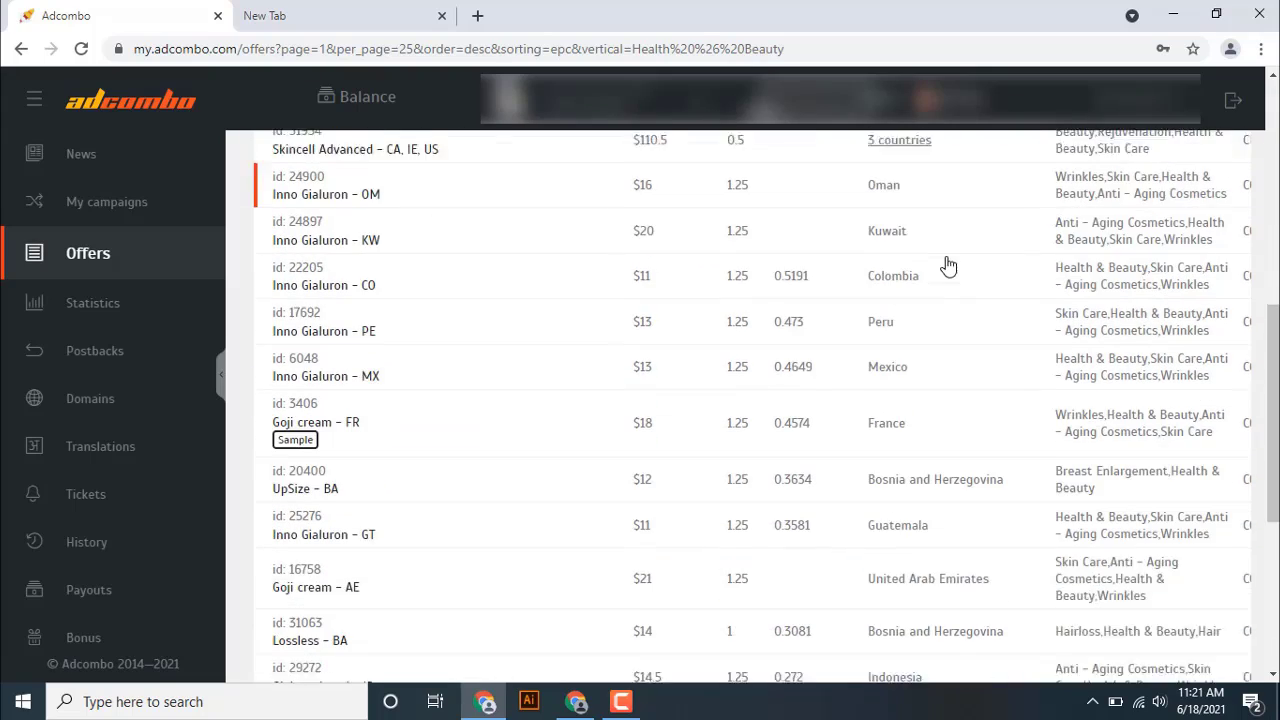
{"action": "scroll", "coordinate": [1028, 318], "scroll_direction": "up", "scroll_amount": 4}
{"action": "scroll", "coordinate": [1031, 318], "scroll_direction": "down", "scroll_amount": 8}
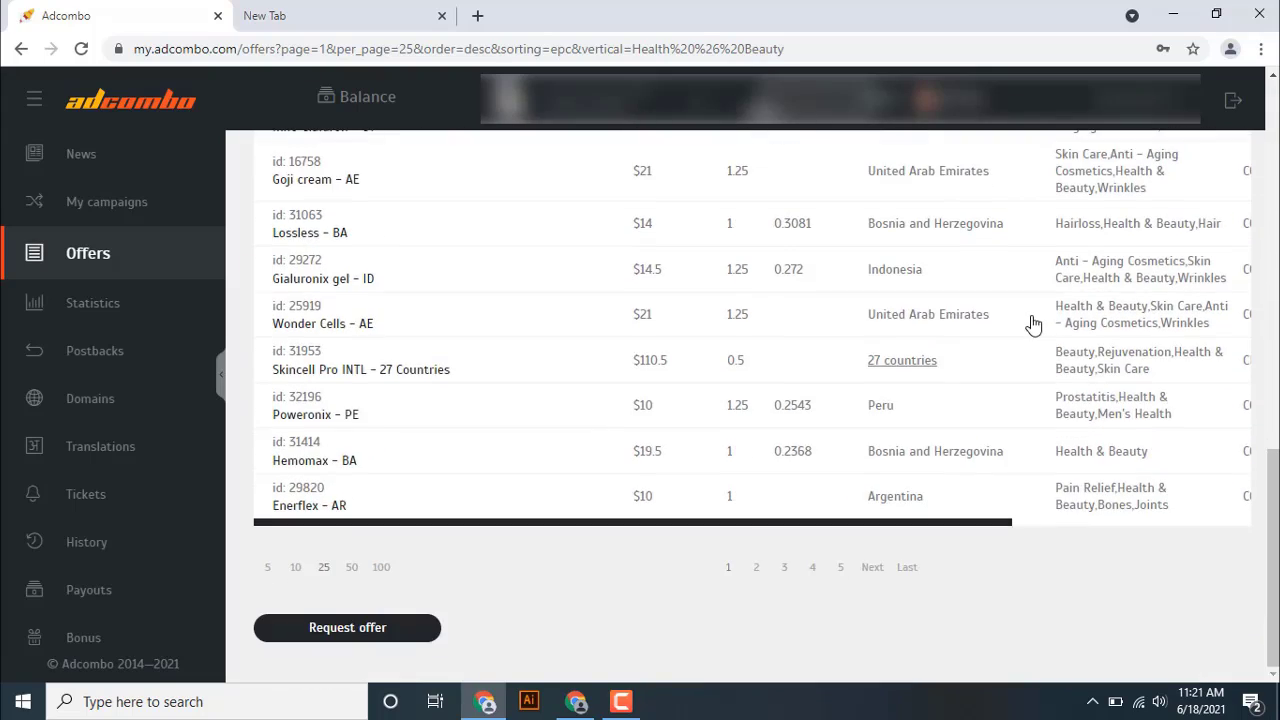
{"action": "scroll", "coordinate": [960, 363], "scroll_direction": "up", "scroll_amount": 12}
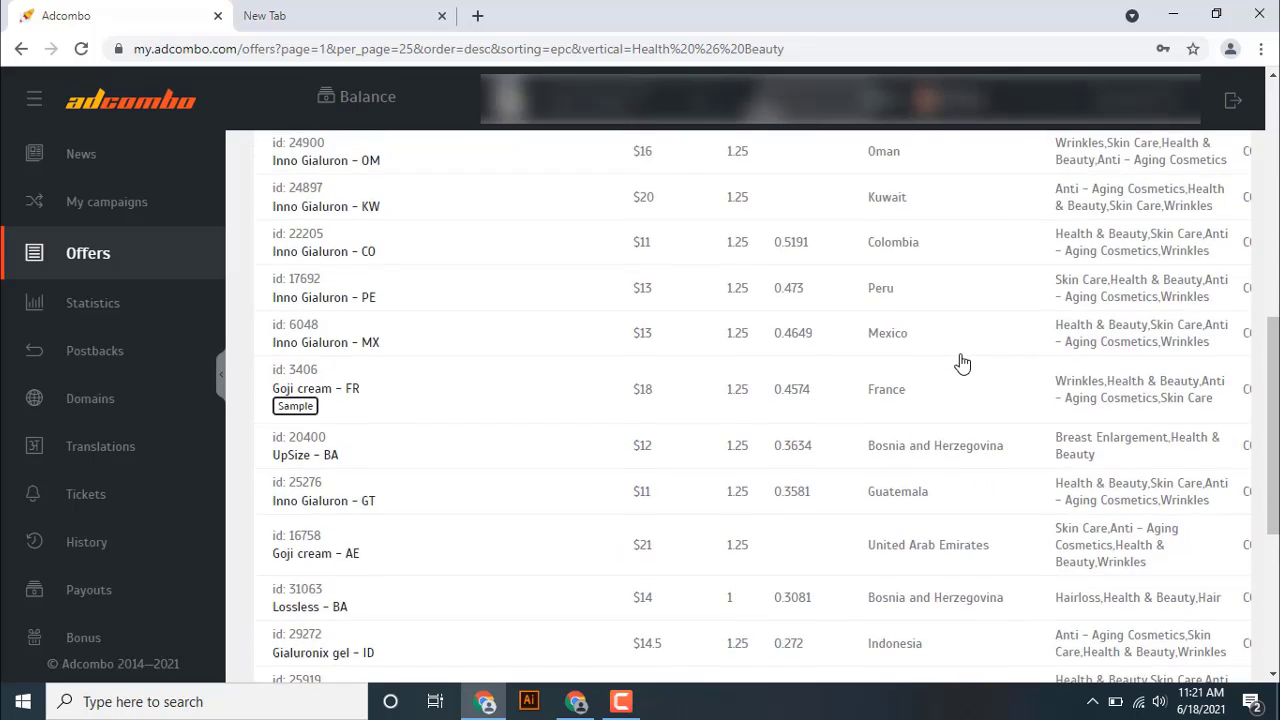